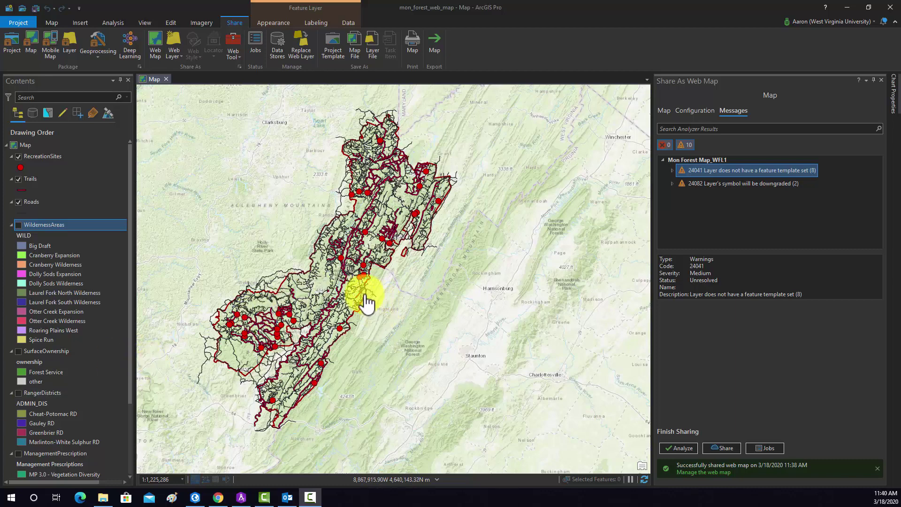
- Switch to the browser's ArcGIS Online content page, refresh it and open the monForest folder
drag(352, 282, 414, 301)
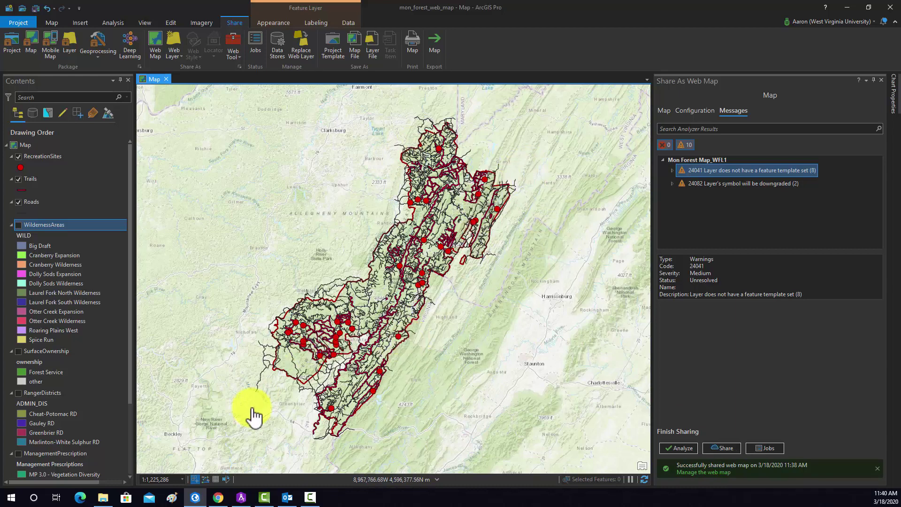
click(225, 497)
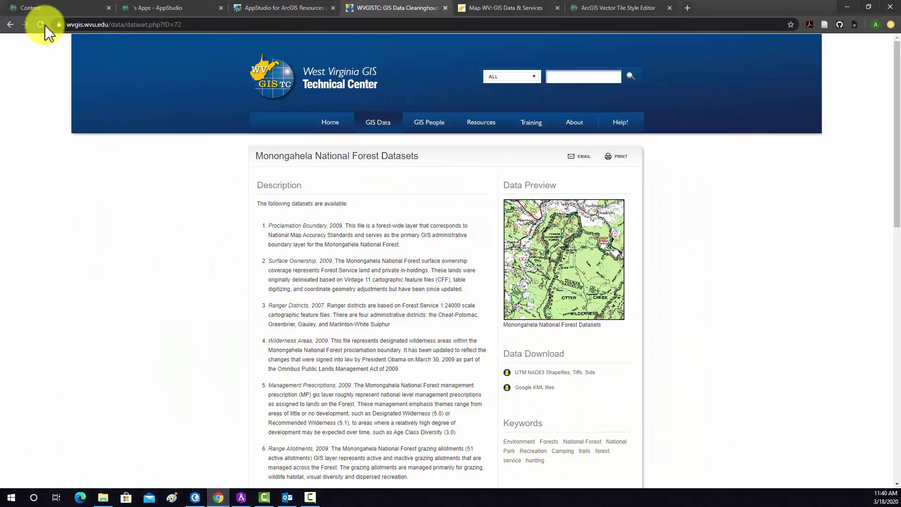
click(66, 8)
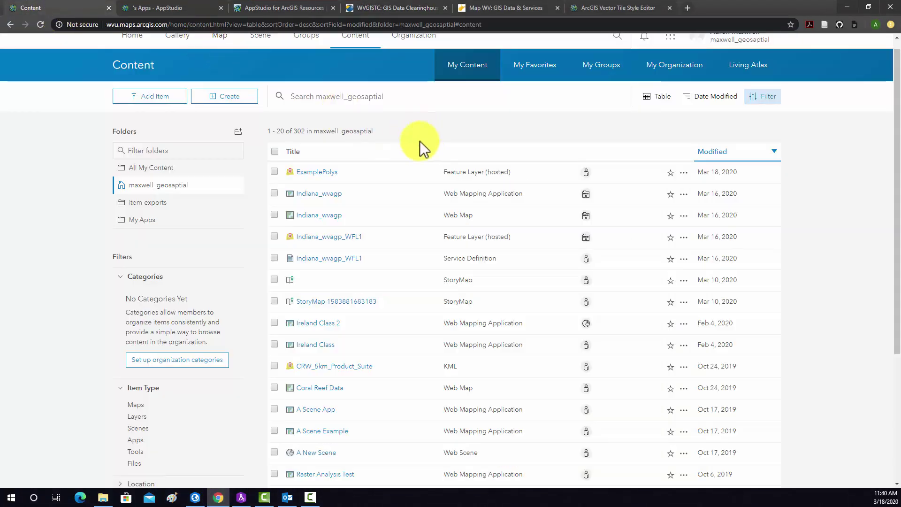
scroll(352, 183, up, 1)
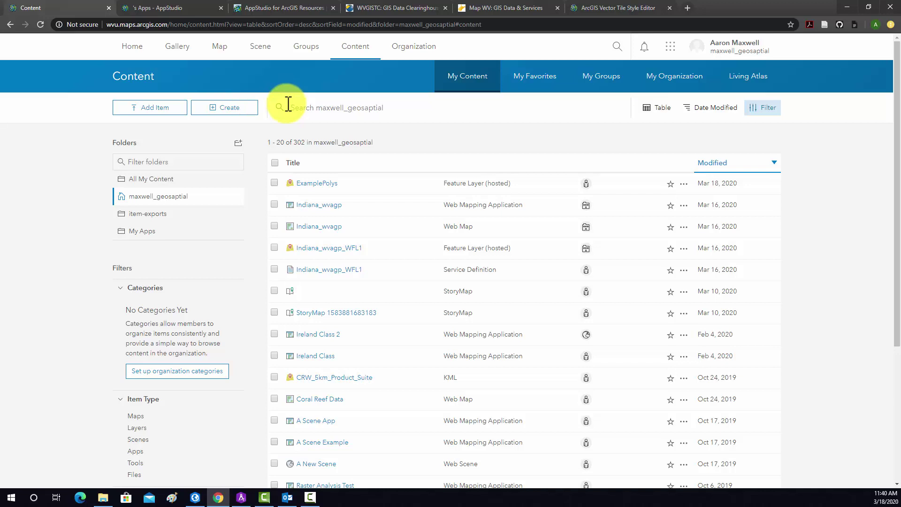
click(40, 24)
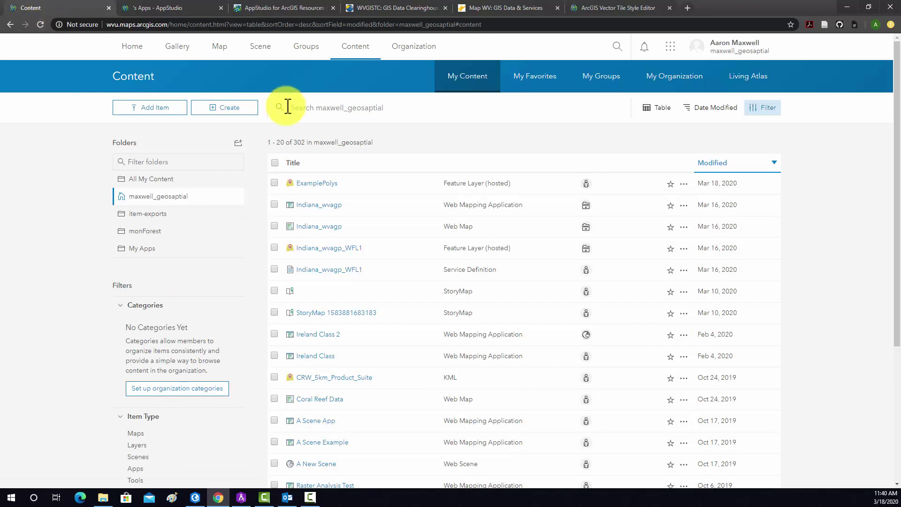
click(148, 231)
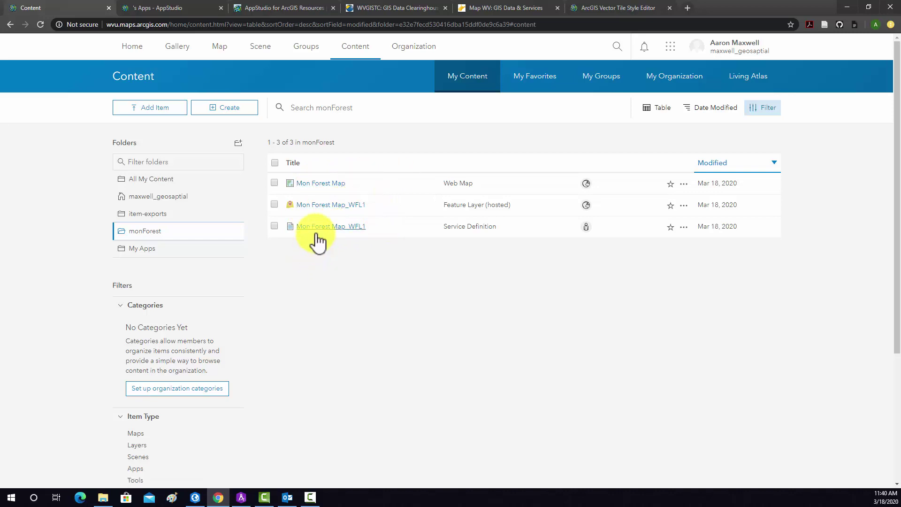
- Open the Mon Forest Map_WFL1 hosted feature layer and examine its layers, item details, sharing, tags and service URL
click(316, 207)
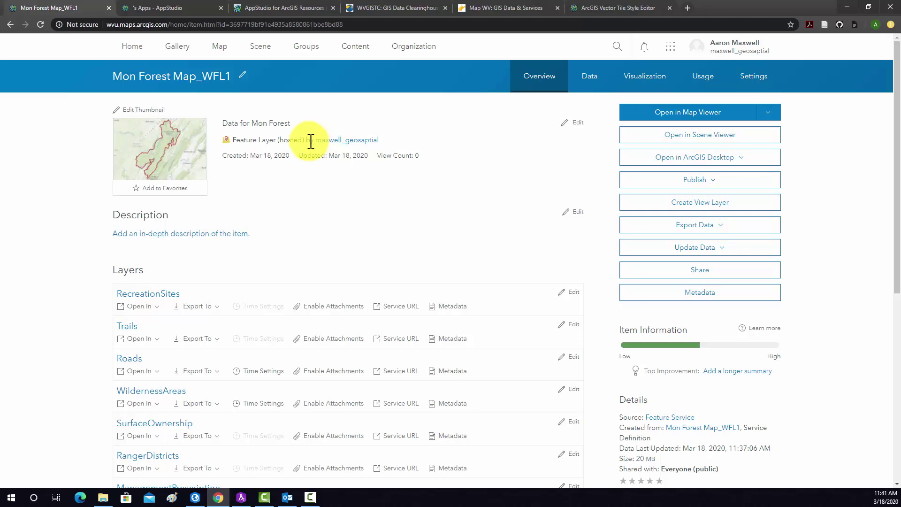
scroll(292, 158, down, 3)
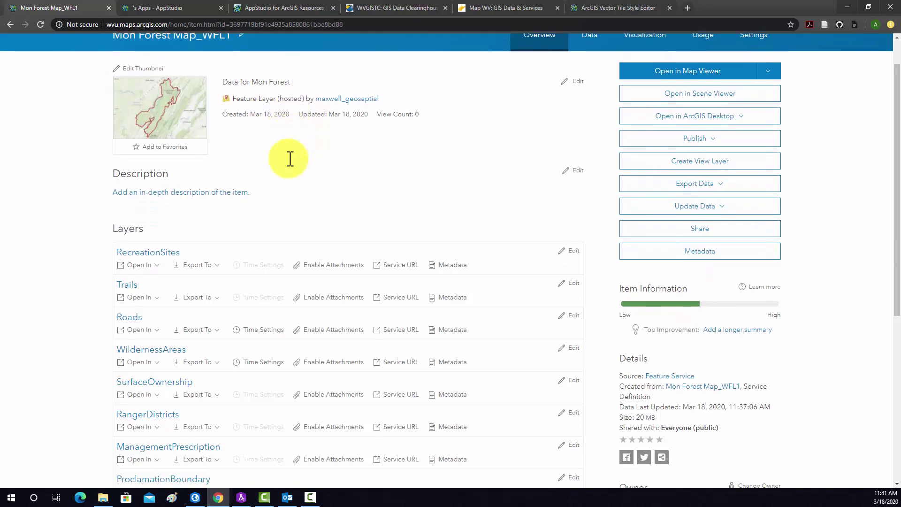
scroll(207, 126, down, 1)
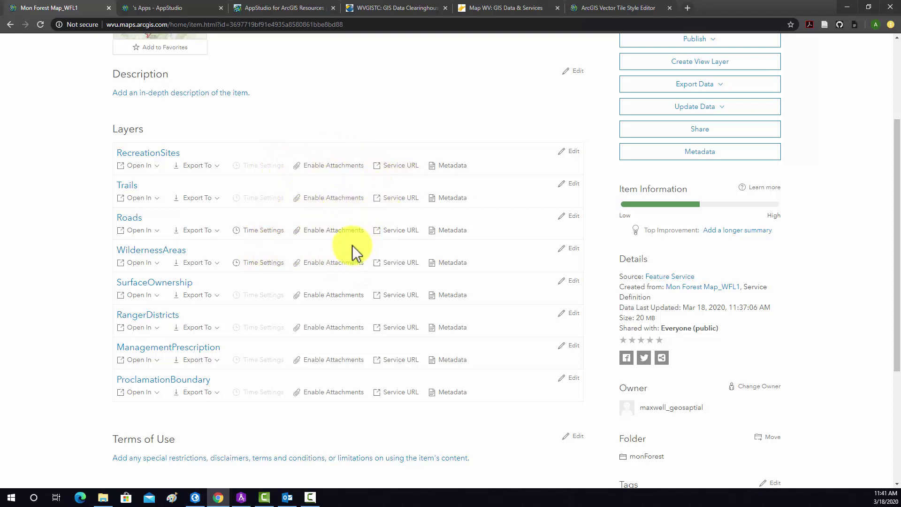
scroll(350, 248, down, 2)
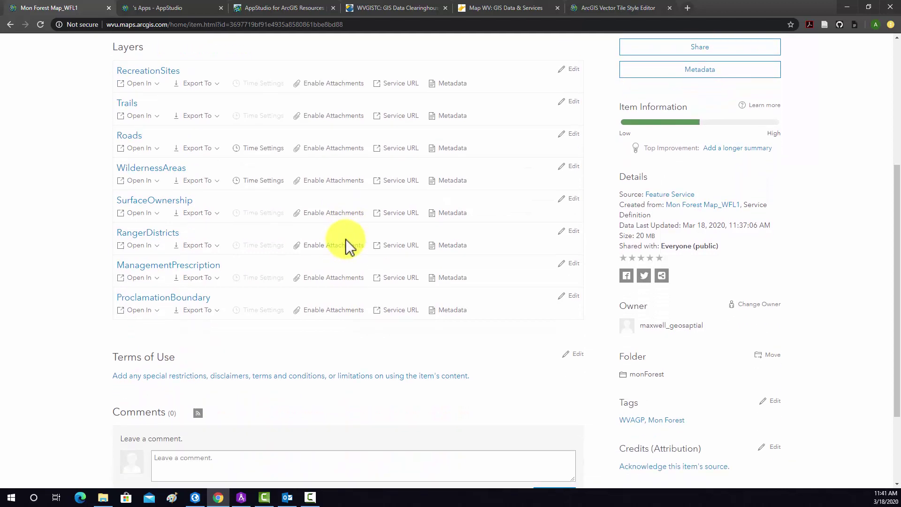
scroll(350, 246, down, 3)
scroll(342, 240, up, 9)
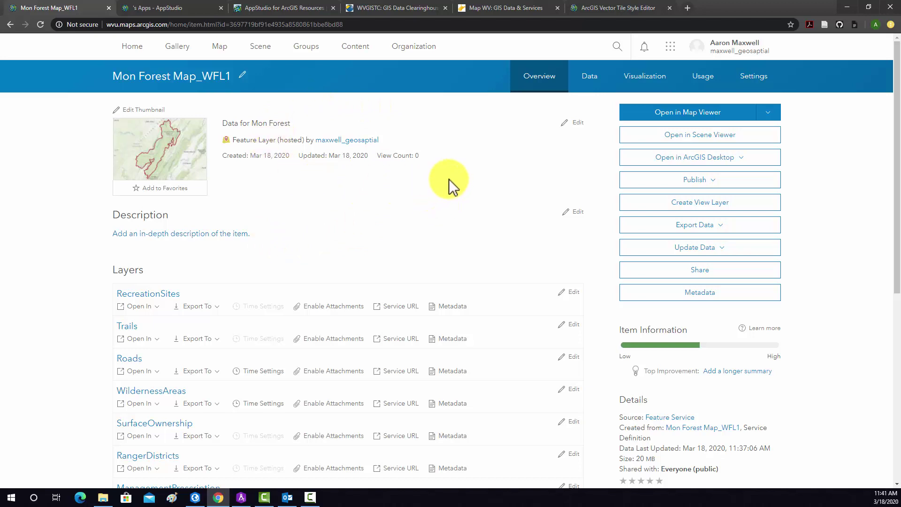
scroll(447, 187, down, 7)
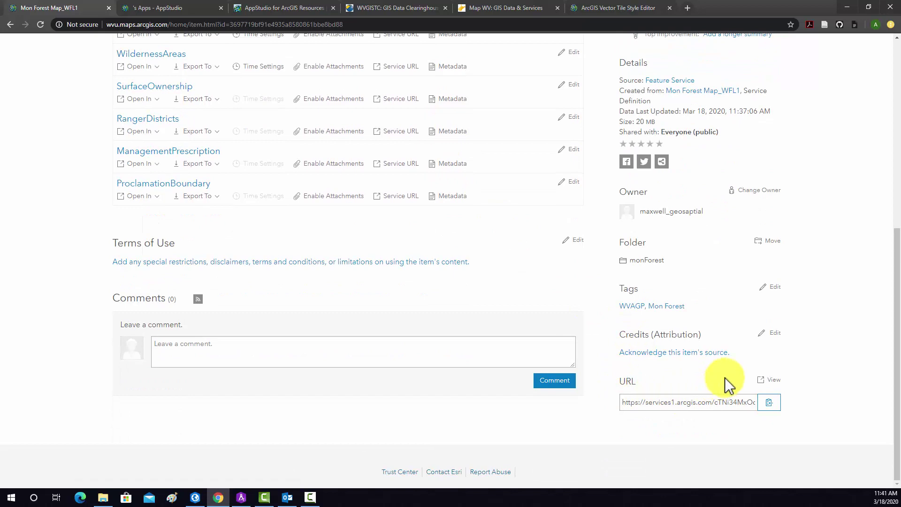
scroll(610, 345, up, 7)
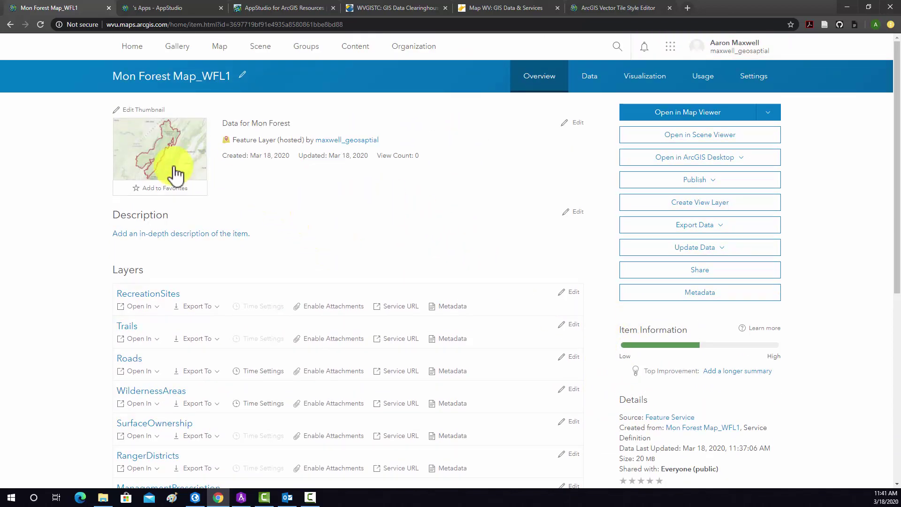
- Return to the monForest folder and open the Mon Forest Map web map in Map Viewer
click(9, 24)
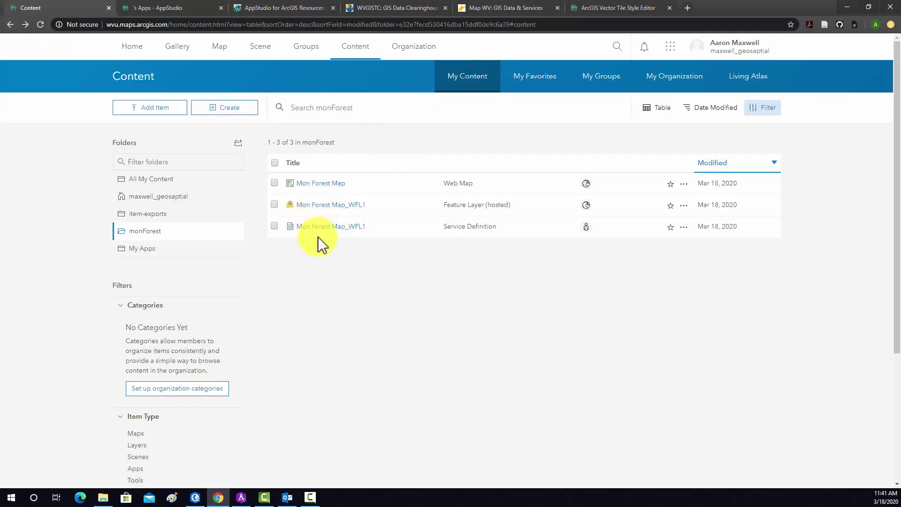
click(315, 184)
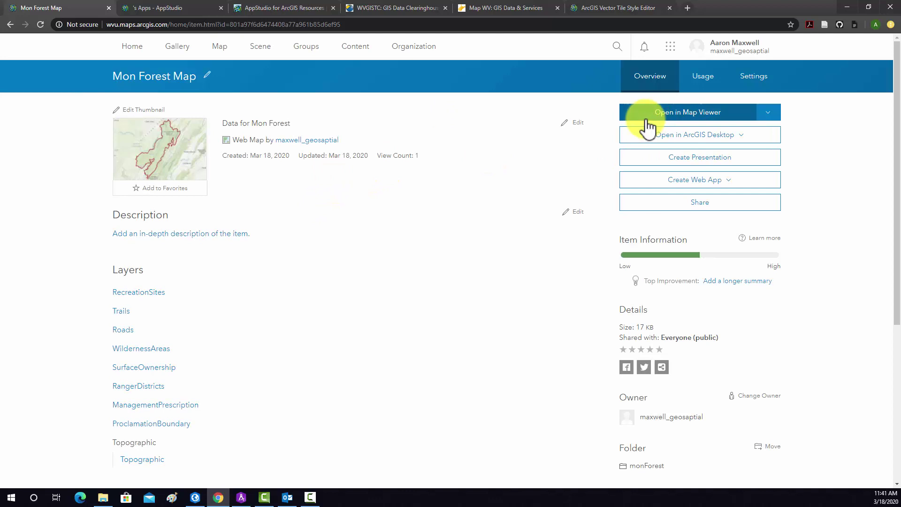
click(683, 120)
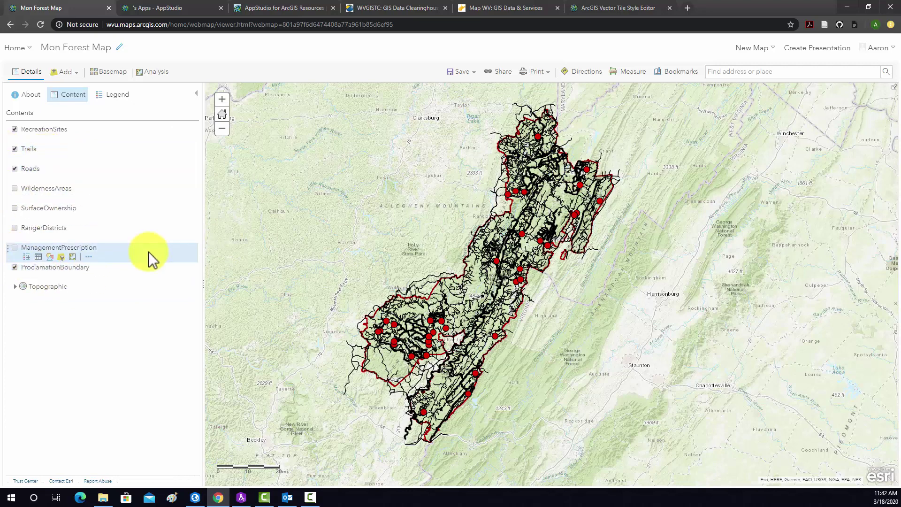
- Hide the RecreationSites, Trails and Roads layers
click(14, 130)
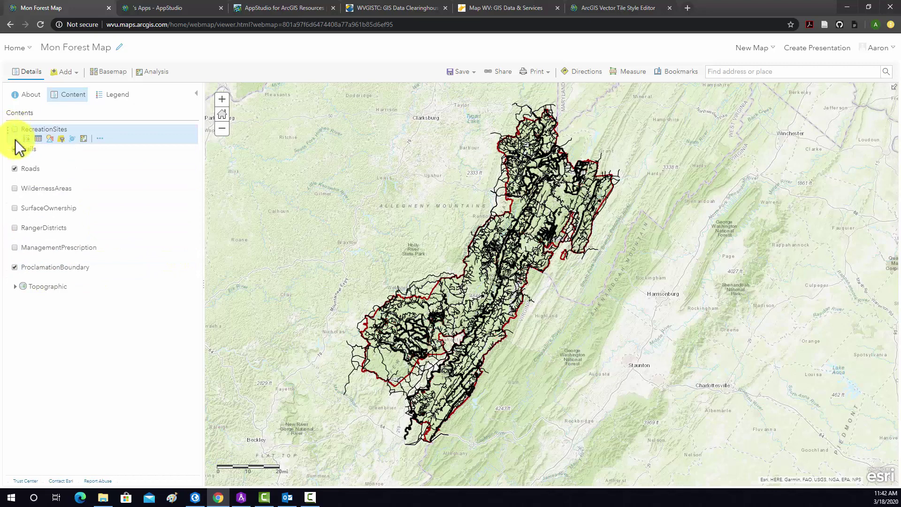
click(15, 149)
click(15, 168)
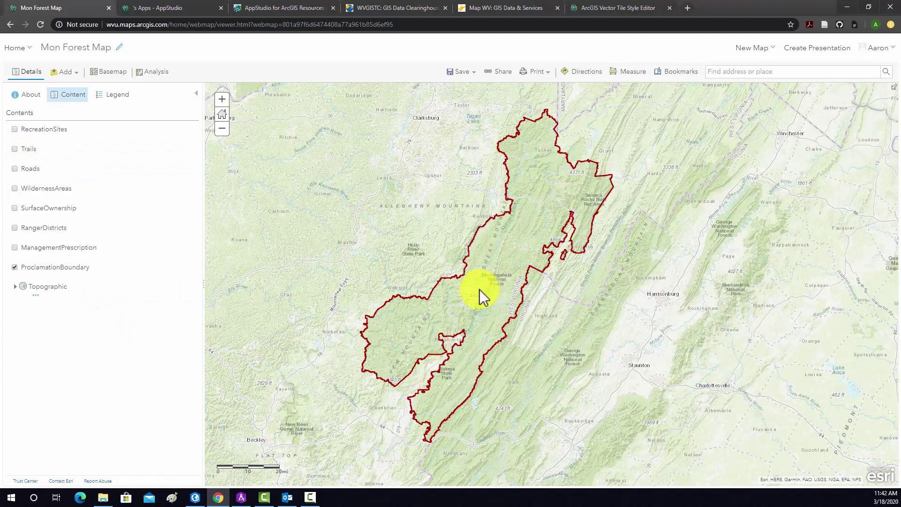
- Show the ManagementPrescription layer, check the pop-up of the purple area in the southwest, and hide the layer again
mouse_move(73, 284)
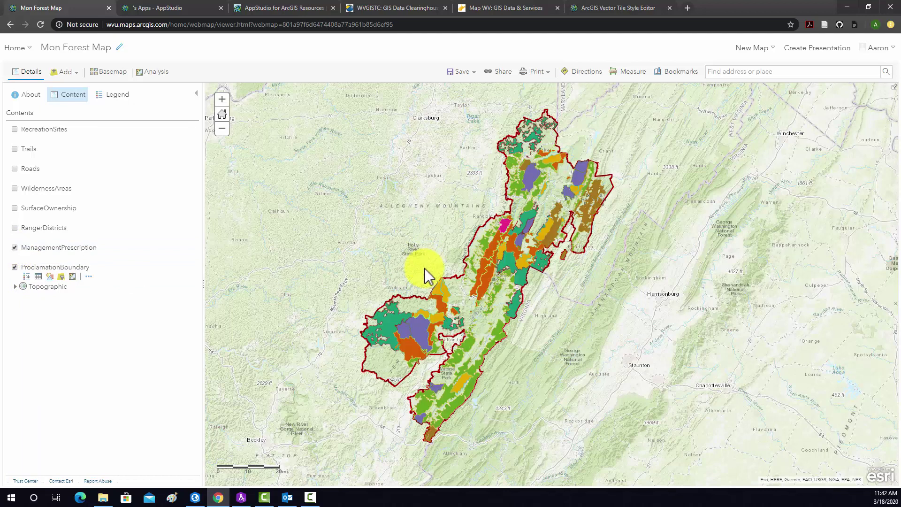
click(424, 337)
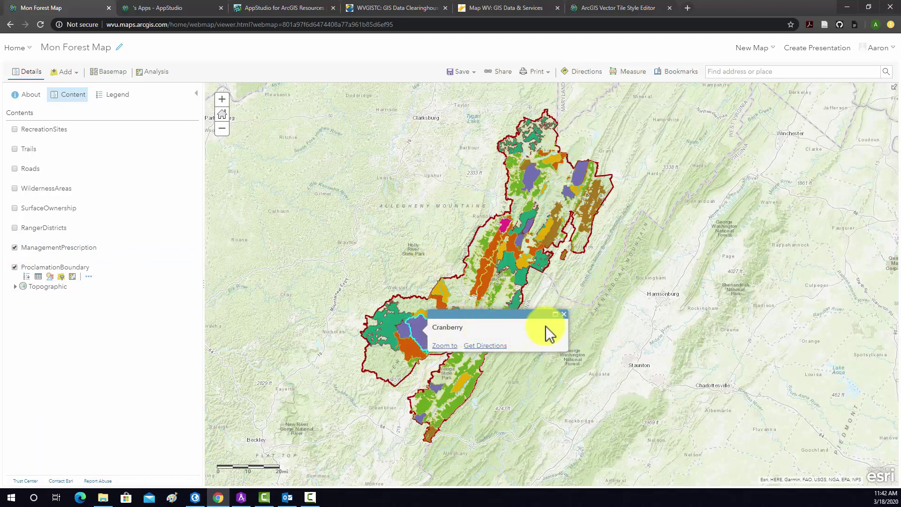
click(563, 314)
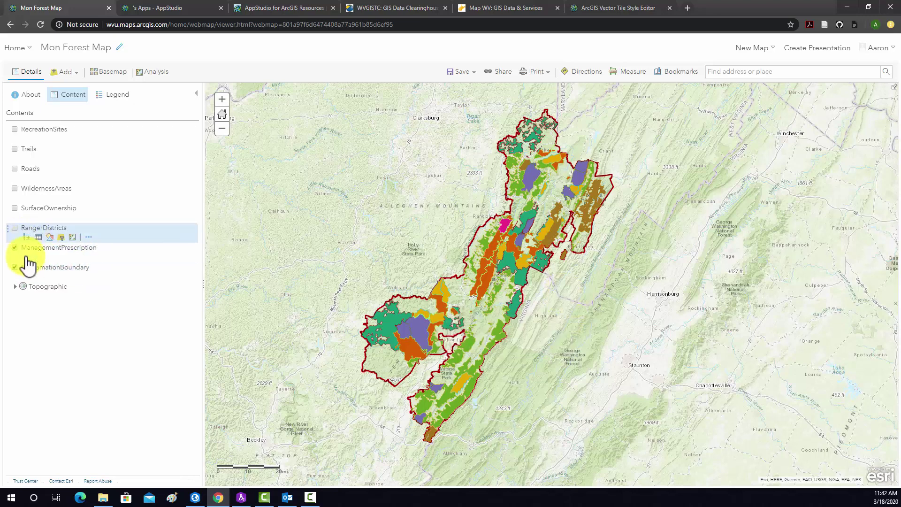
click(14, 247)
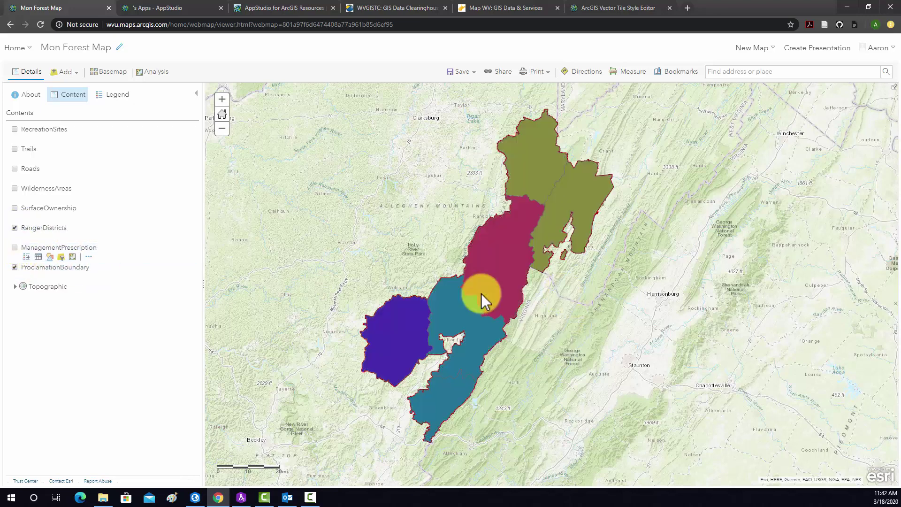
- Show the RangerDistricts layer, check the pop-up of the crimson central district, and hide the layer again
click(492, 253)
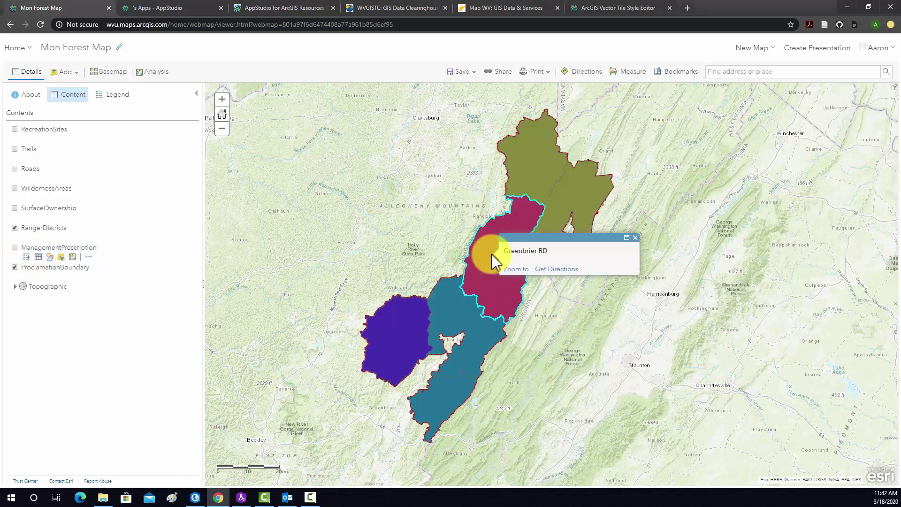
click(634, 237)
click(15, 227)
- Show the SurfaceOwnership layer and check the pop-up of the green Forest Service land
click(14, 208)
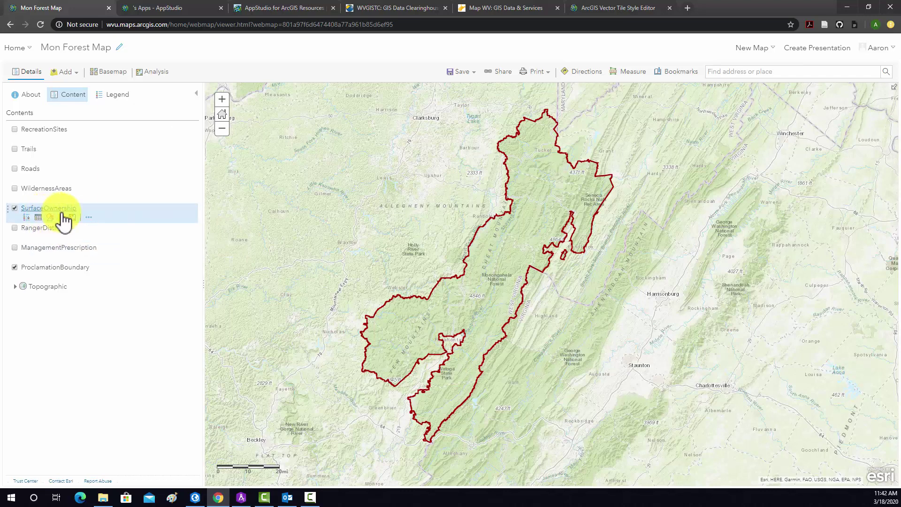
click(511, 258)
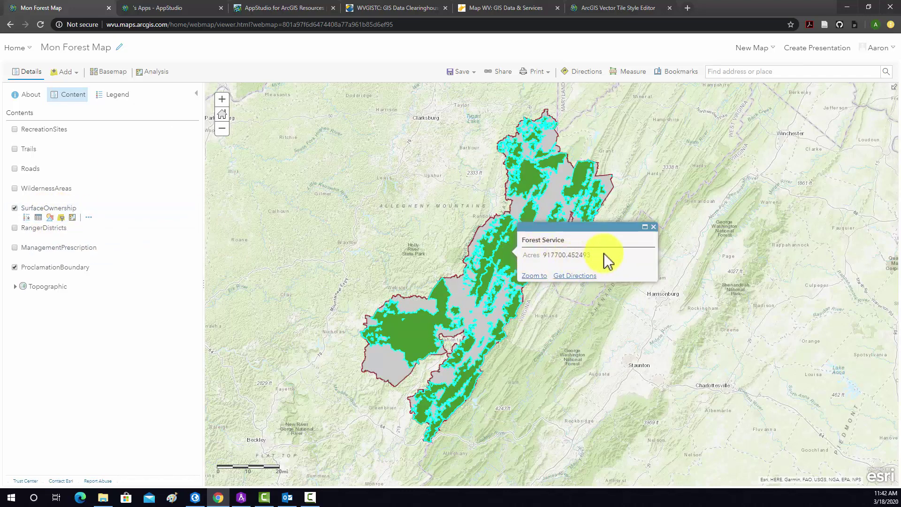
click(645, 227)
- Show the WildernessAreas layer, check the pop-up of the orange southwestern area, then hide WildernessAreas and SurfaceOwnership
click(15, 188)
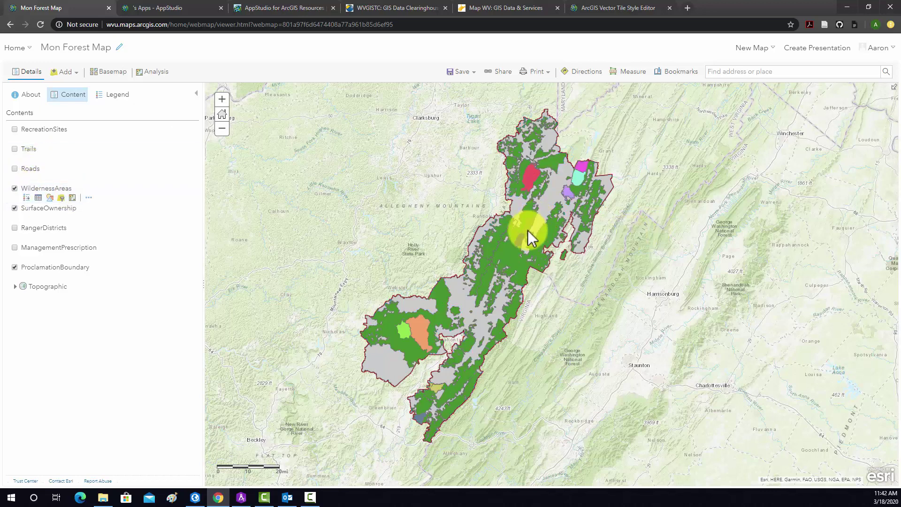
click(418, 331)
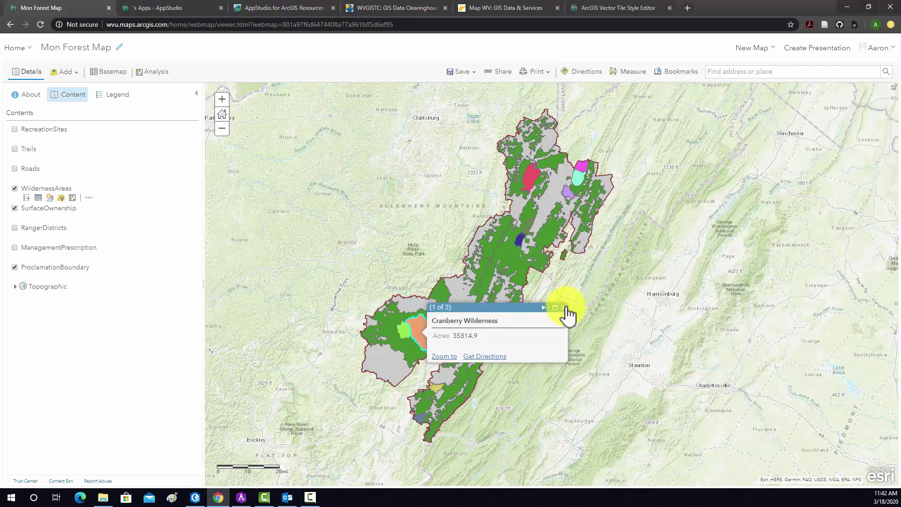
mouse_move(75, 177)
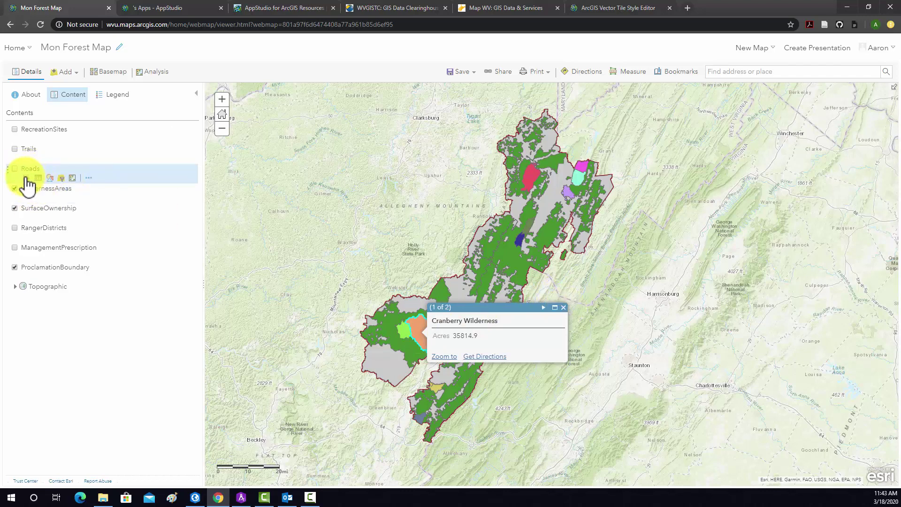
click(15, 188)
click(15, 207)
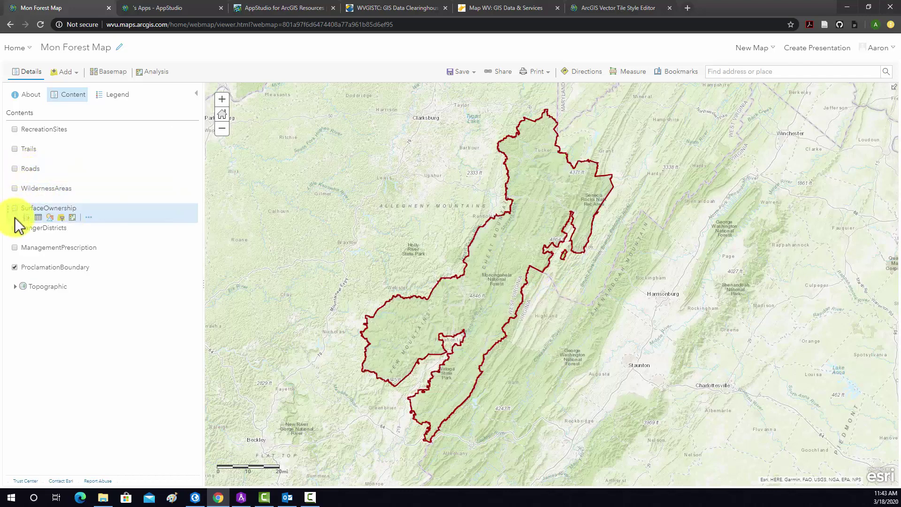
- Show the Trails layer with Roads hidden and examine how the trail lines display at different map scales
click(14, 169)
click(15, 169)
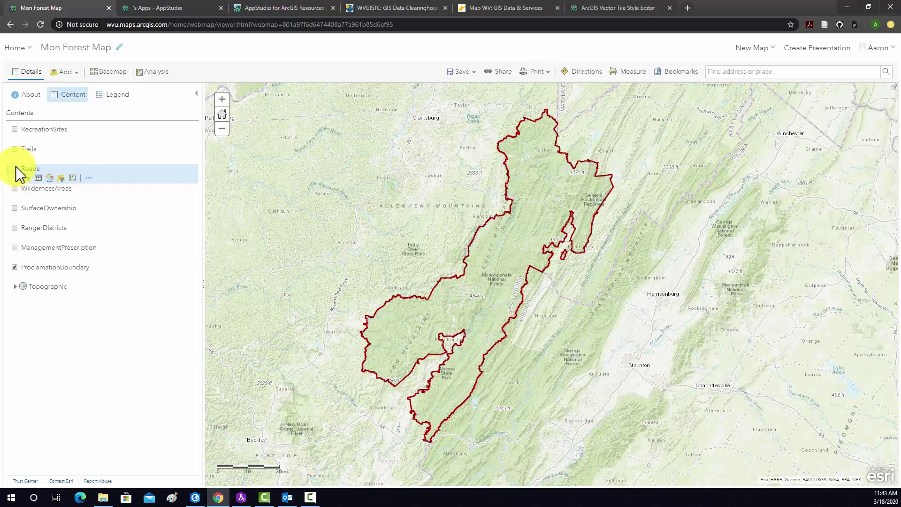
click(15, 149)
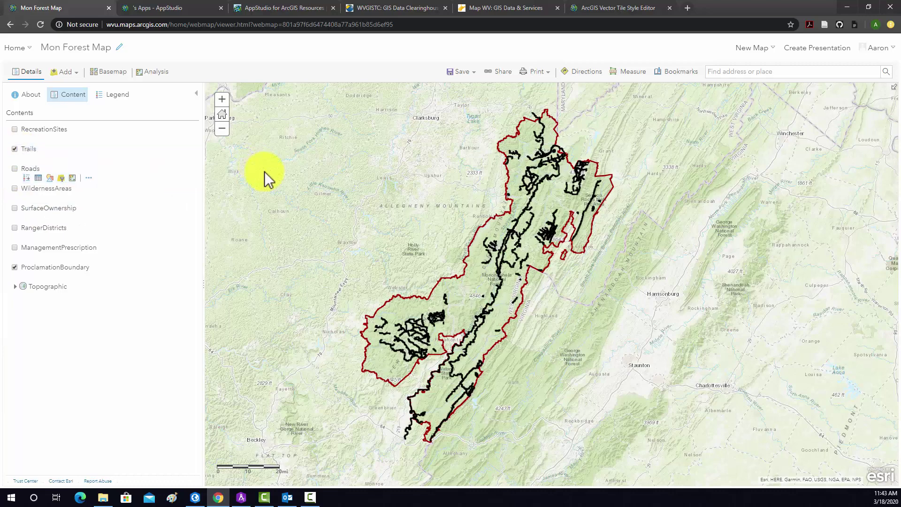
scroll(517, 234, up, 3)
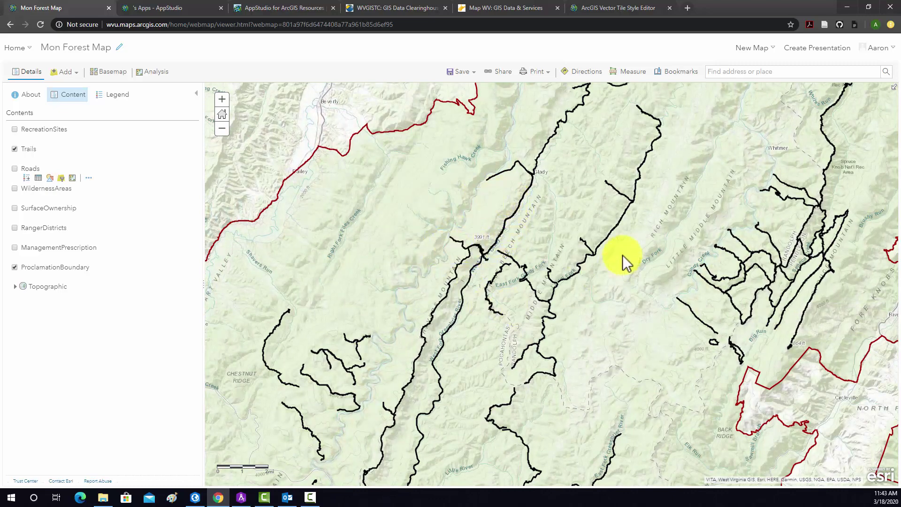
scroll(536, 237, down, 4)
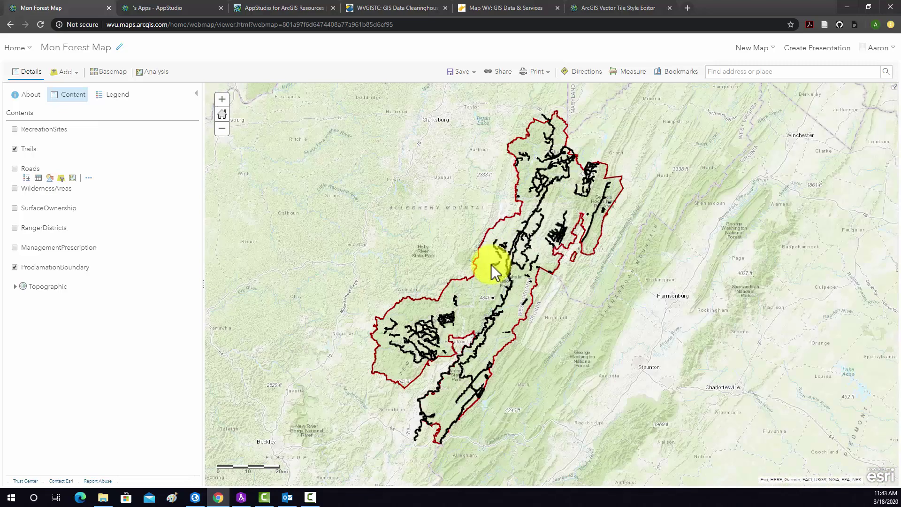
scroll(478, 266, down, 3)
scroll(473, 264, up, 2)
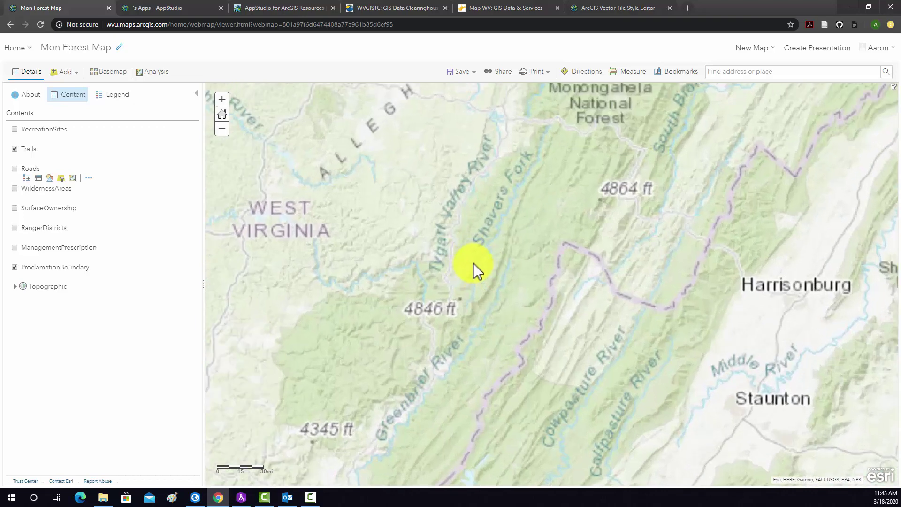
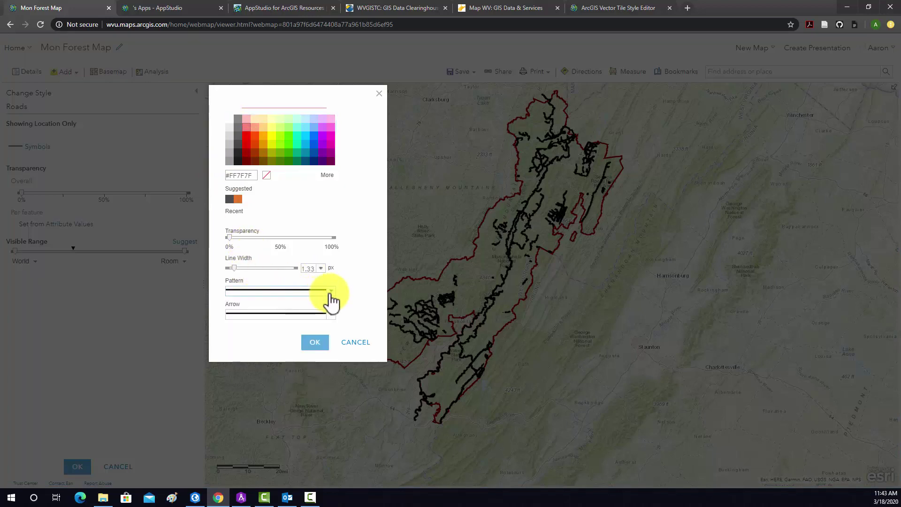
- Apply a pink #FF7F7F line 2 px wide to the Roads layer and preview the roads on the map
drag(232, 271, 236, 272)
click(315, 343)
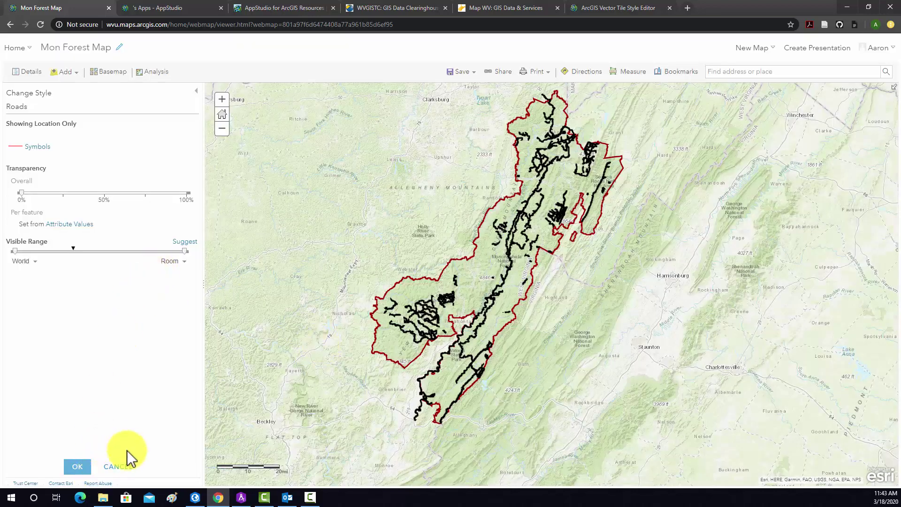
click(79, 466)
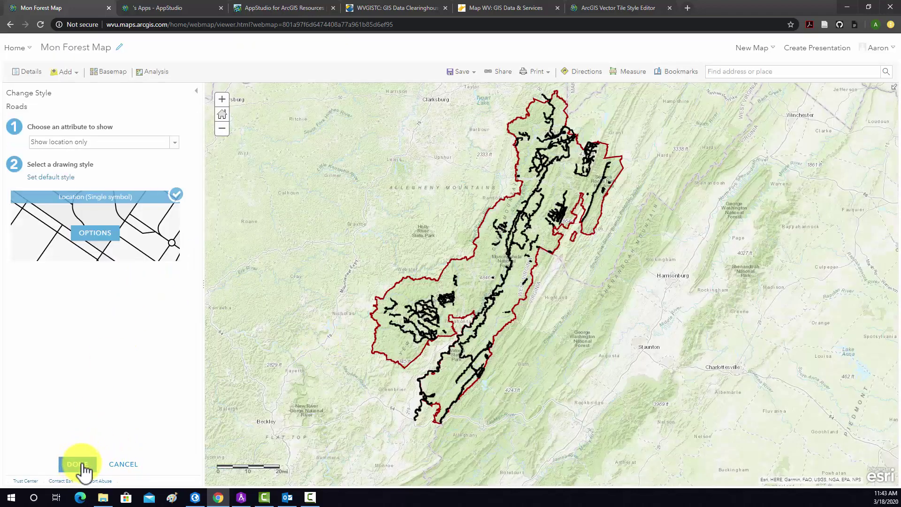
click(81, 464)
mouse_move(21, 155)
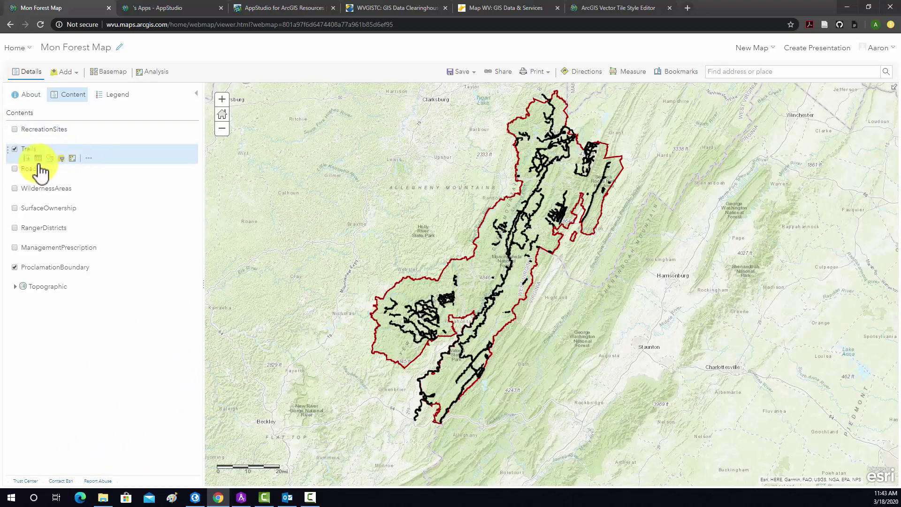
click(15, 169)
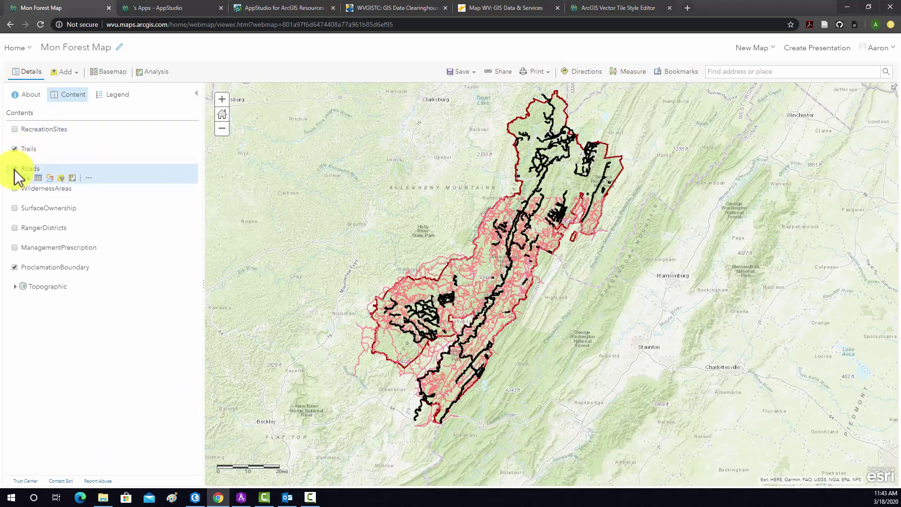
click(15, 169)
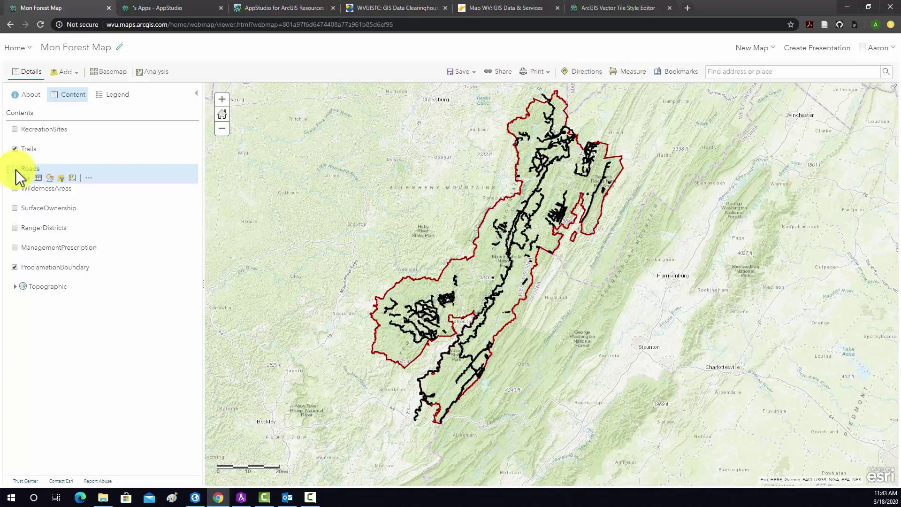
- Recolour the Roads layer's line symbol to dark grey #5C5C5C
click(50, 178)
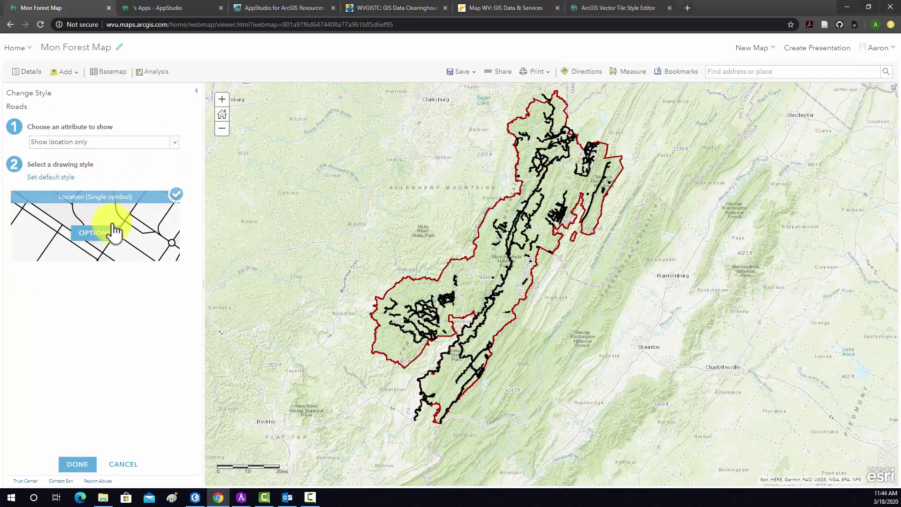
click(115, 231)
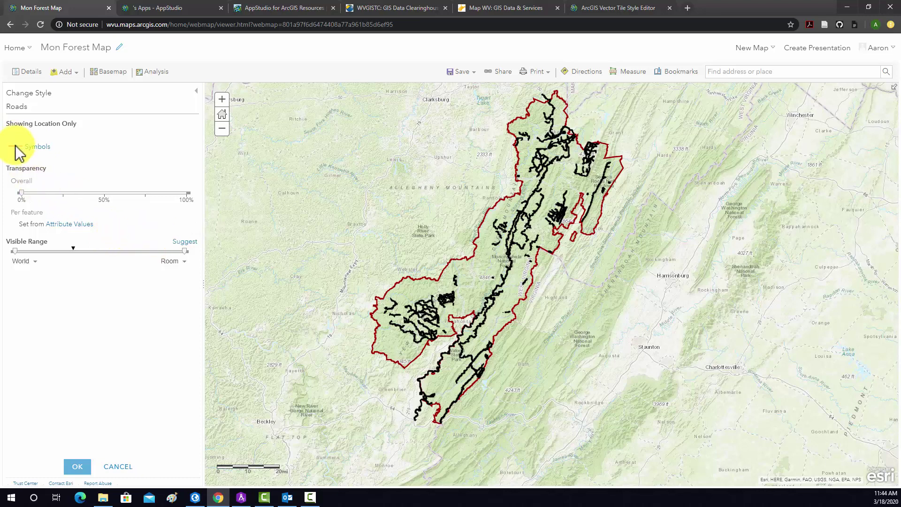
click(37, 146)
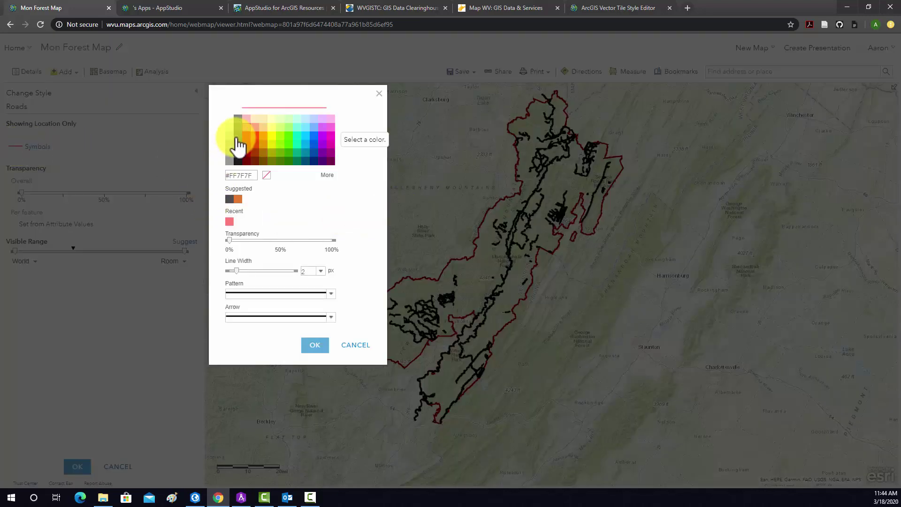
click(238, 135)
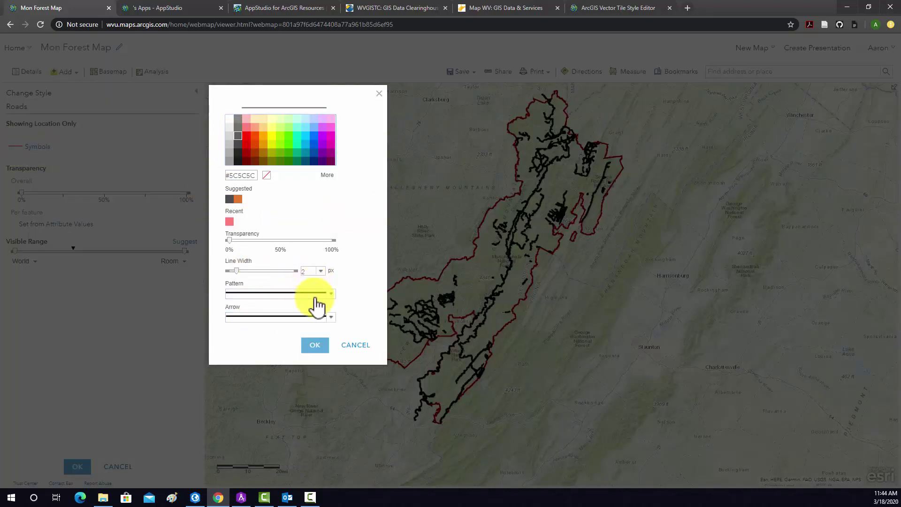
- Set the Roads line width to 1.2 px and apply the layer style
double_click(310, 270)
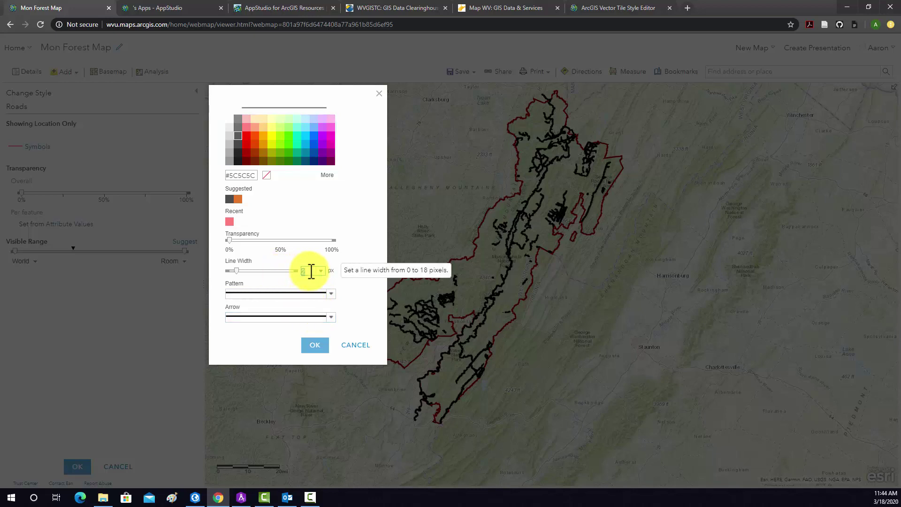
text(18)
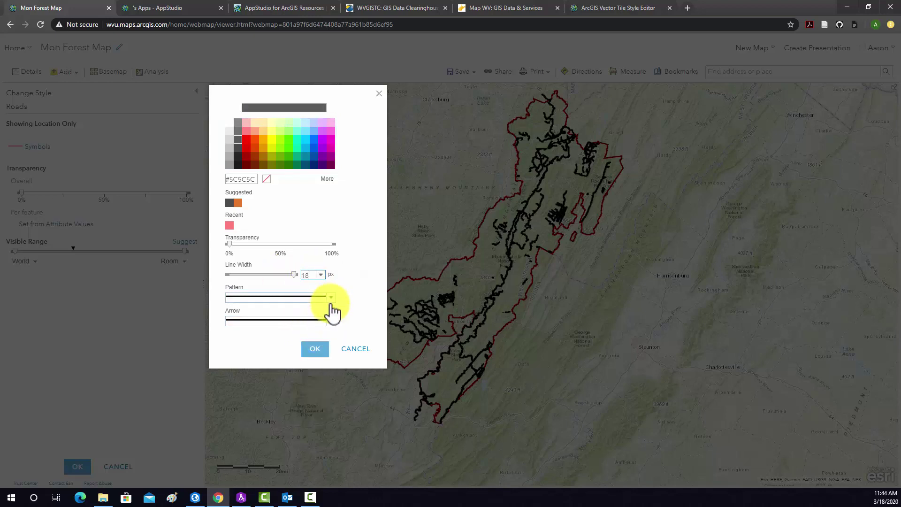
click(321, 276)
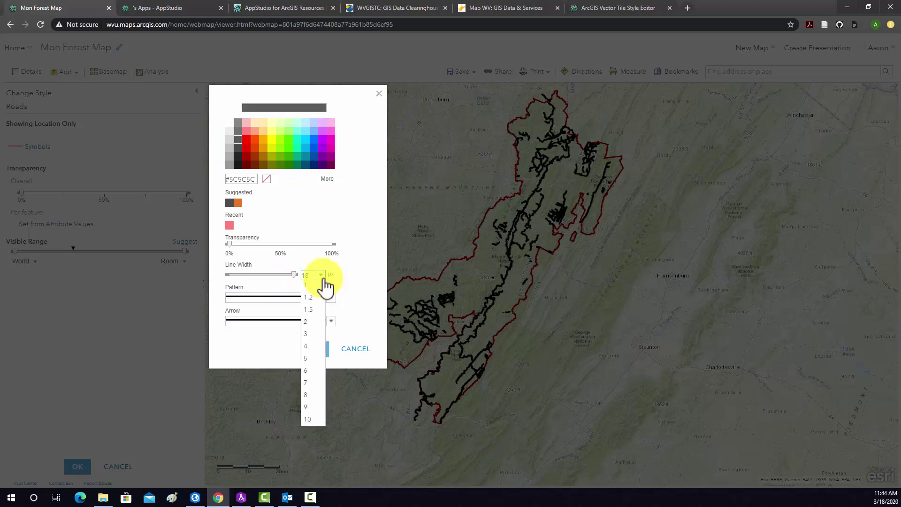
click(308, 299)
click(315, 350)
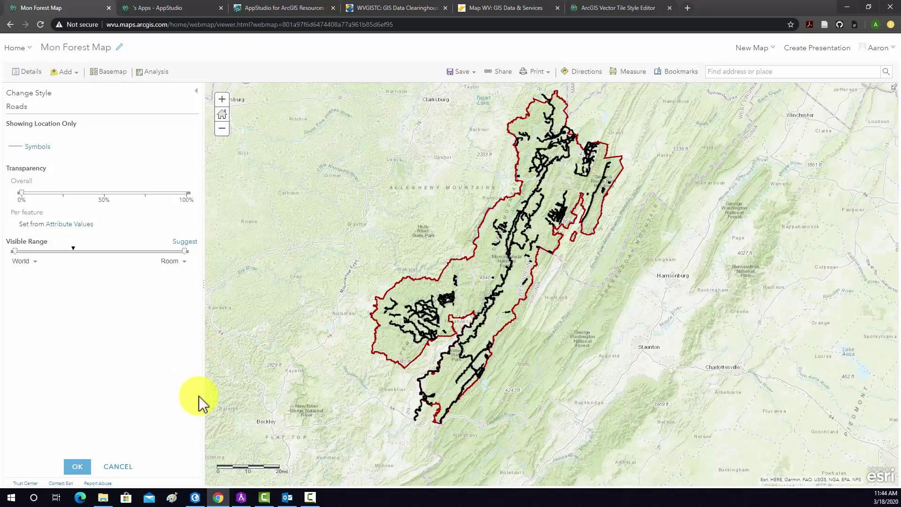
click(79, 466)
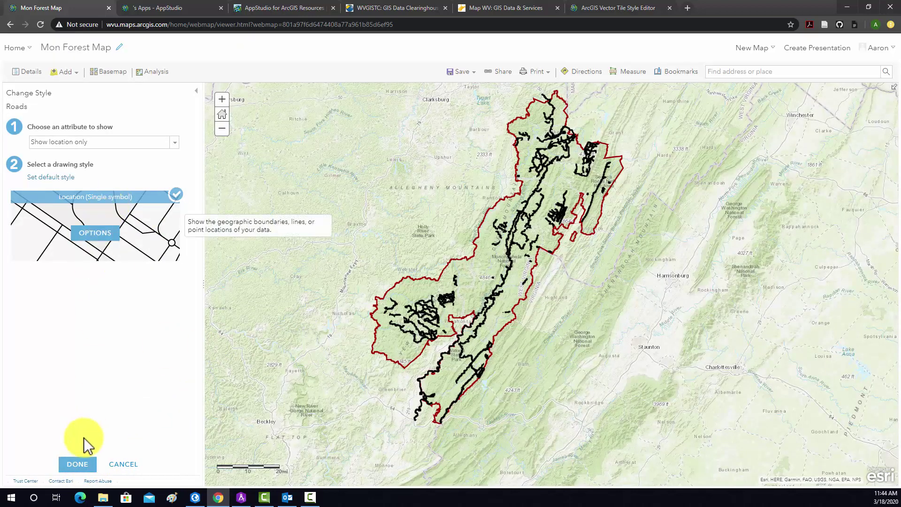
click(77, 465)
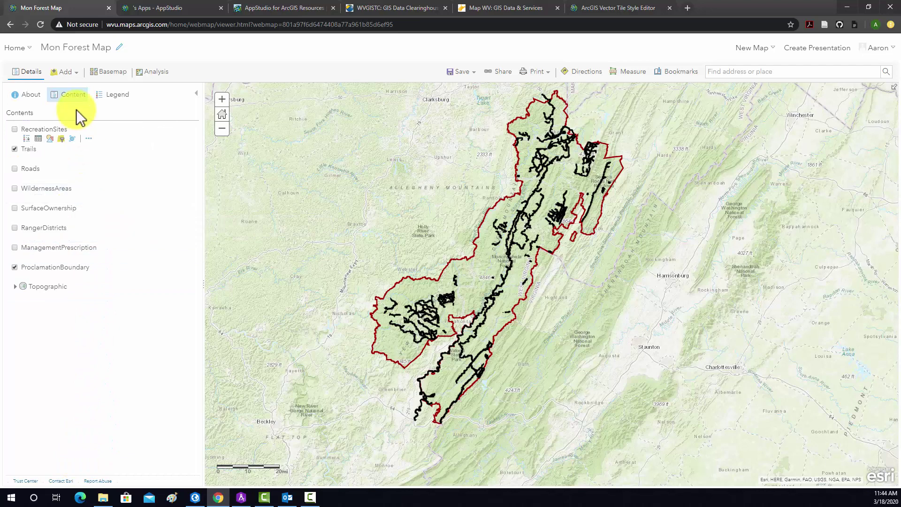
- Toggle the Roads layer's visibility to preview its new style, leaving the layer hidden
click(14, 169)
click(14, 169)
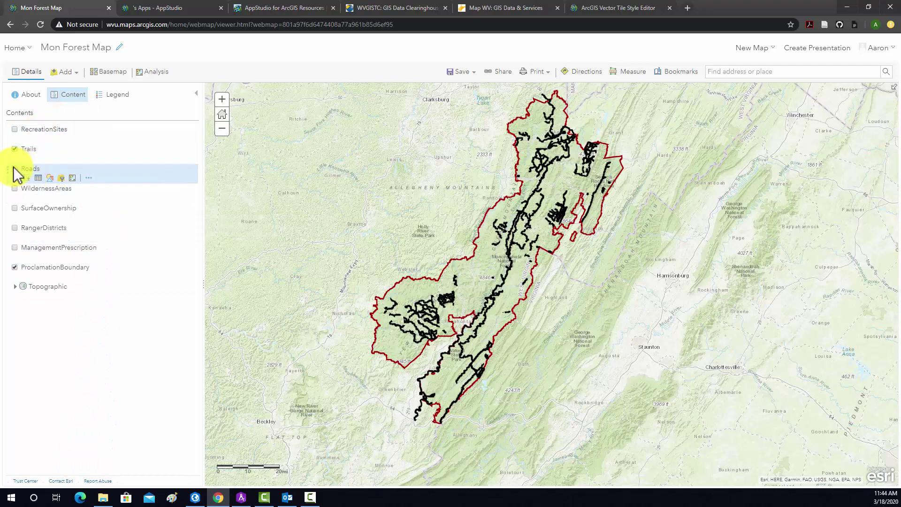
click(14, 168)
click(14, 168)
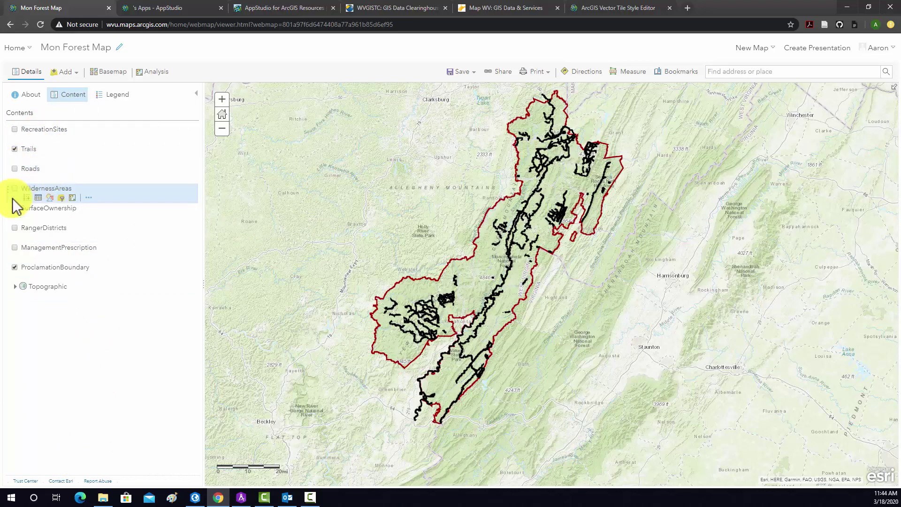
- Style the Trails layer with a red #FF0000 line 2 px wide and apply the change
click(50, 159)
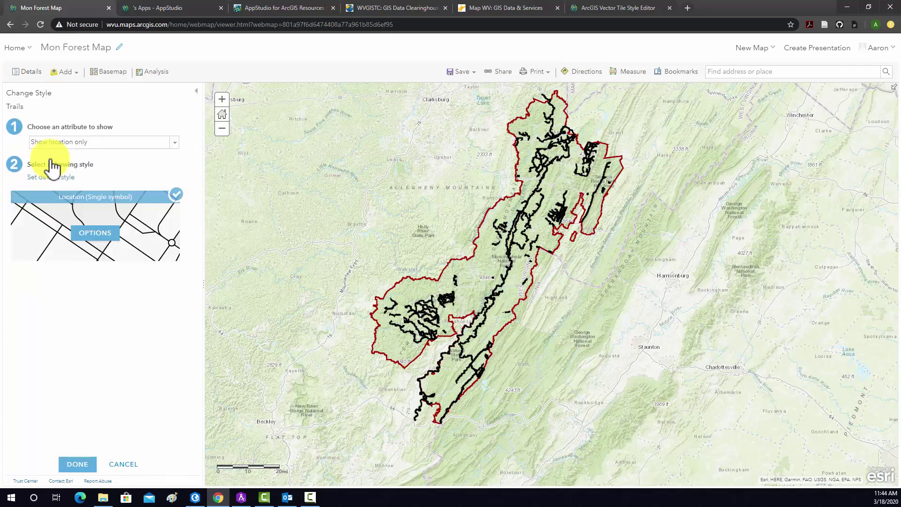
click(100, 236)
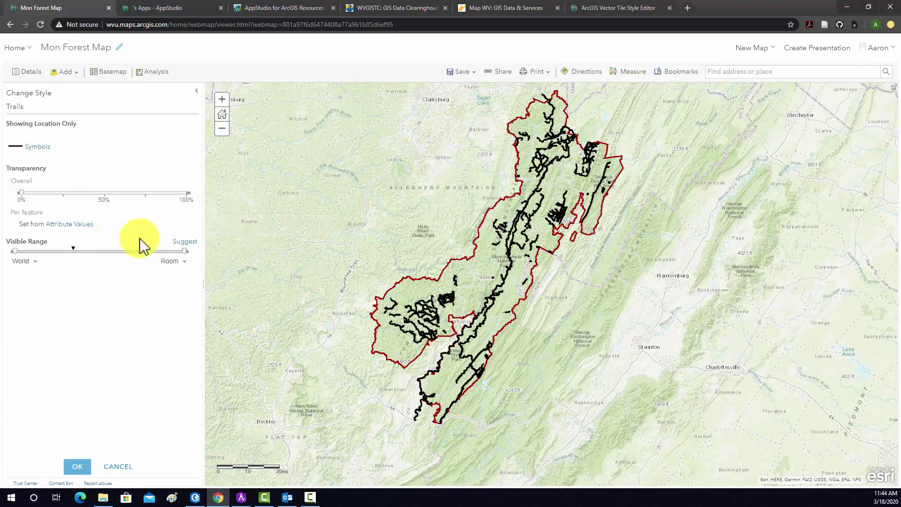
click(26, 146)
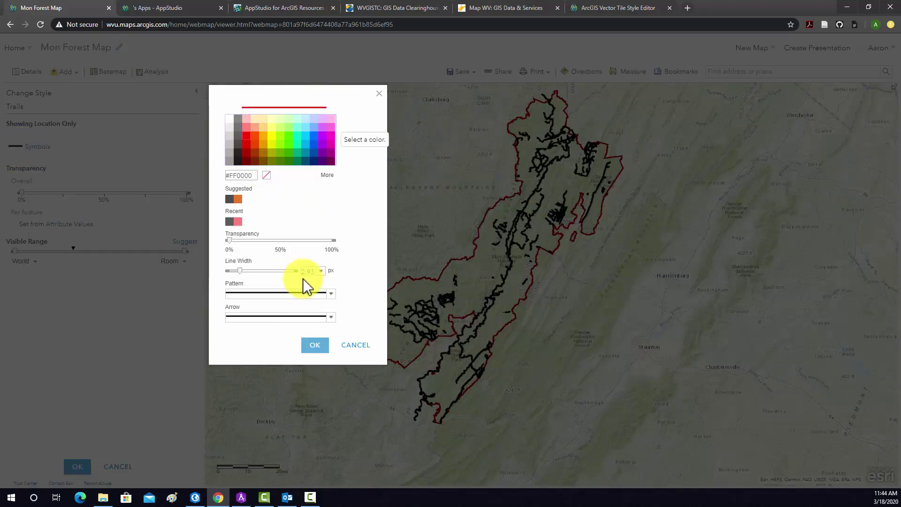
click(321, 272)
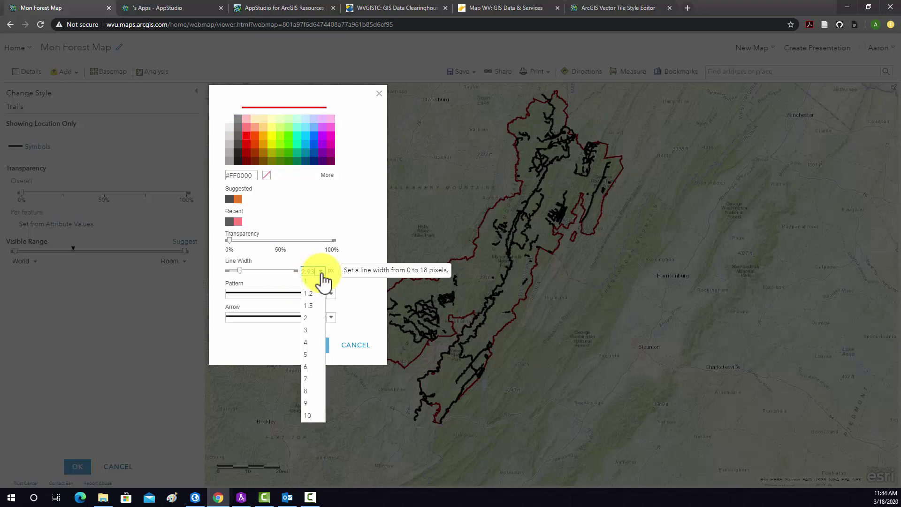
click(310, 330)
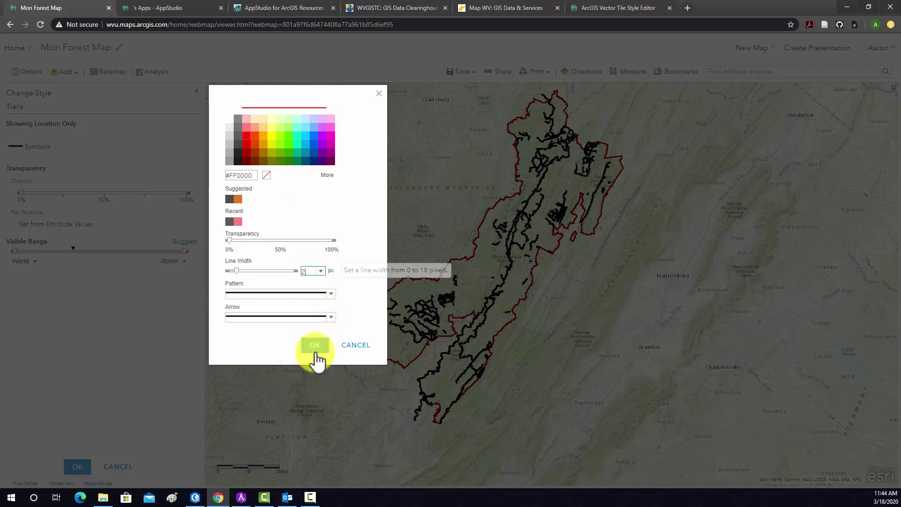
click(314, 346)
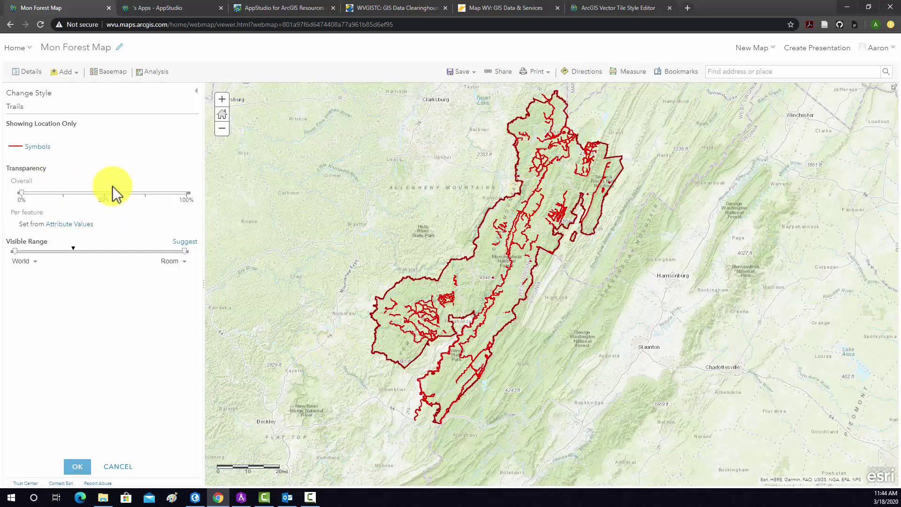
click(77, 466)
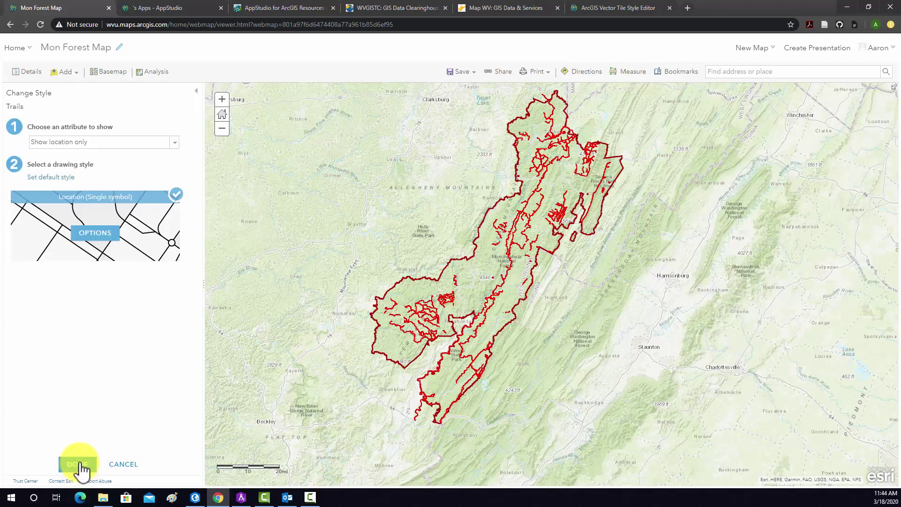
click(77, 466)
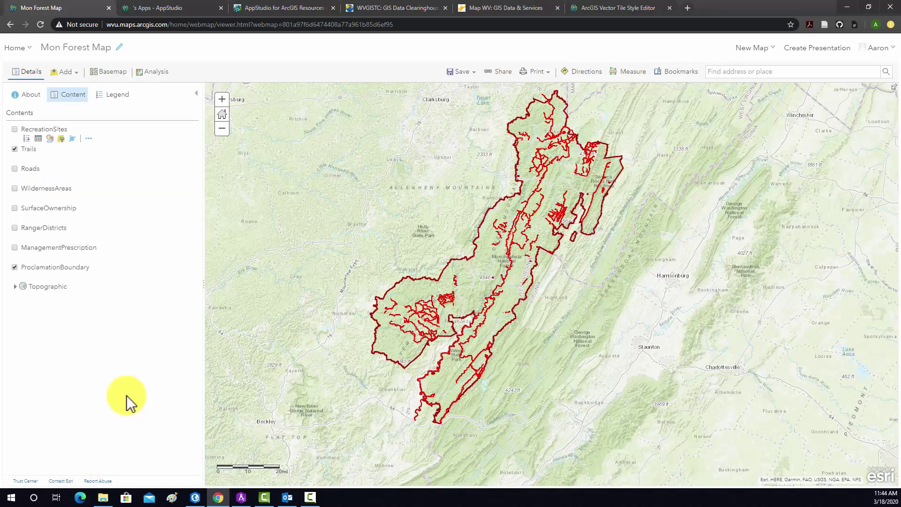
- Check the pop-up of a trail in the central part of the forest and close it
click(512, 243)
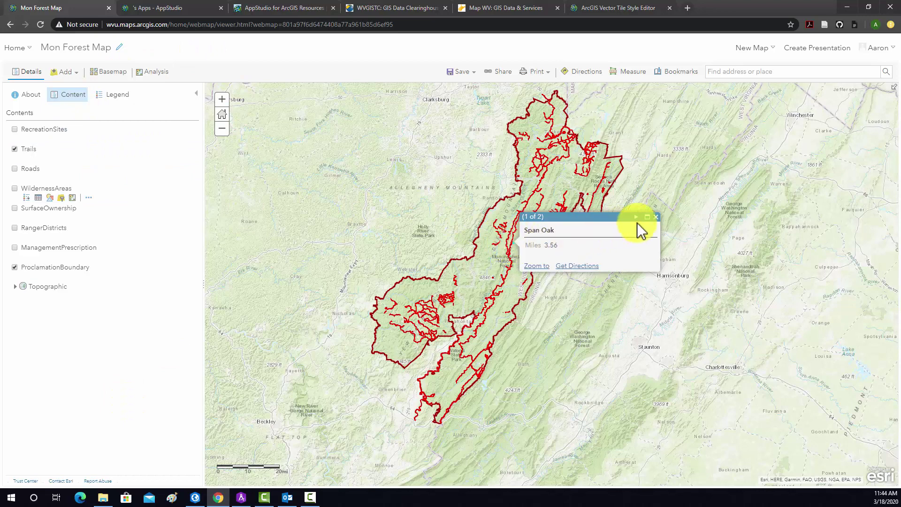
click(656, 217)
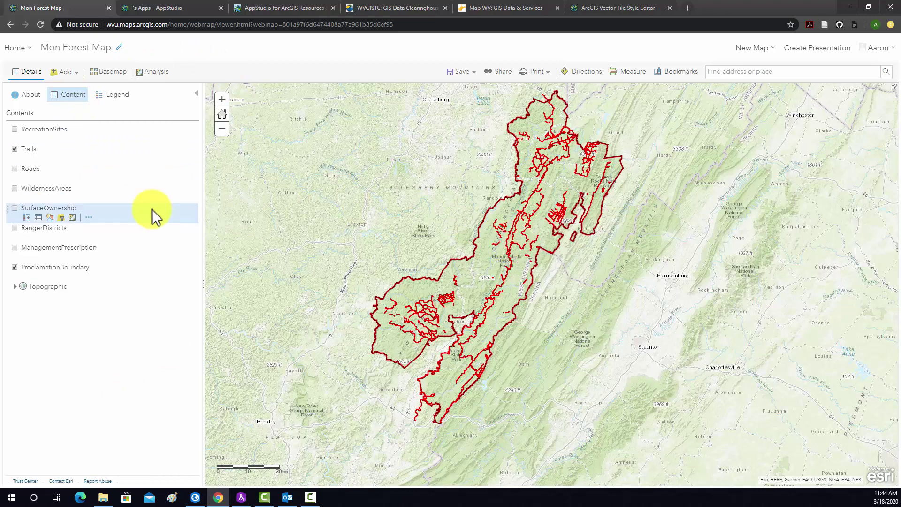
drag(28, 208, 65, 209)
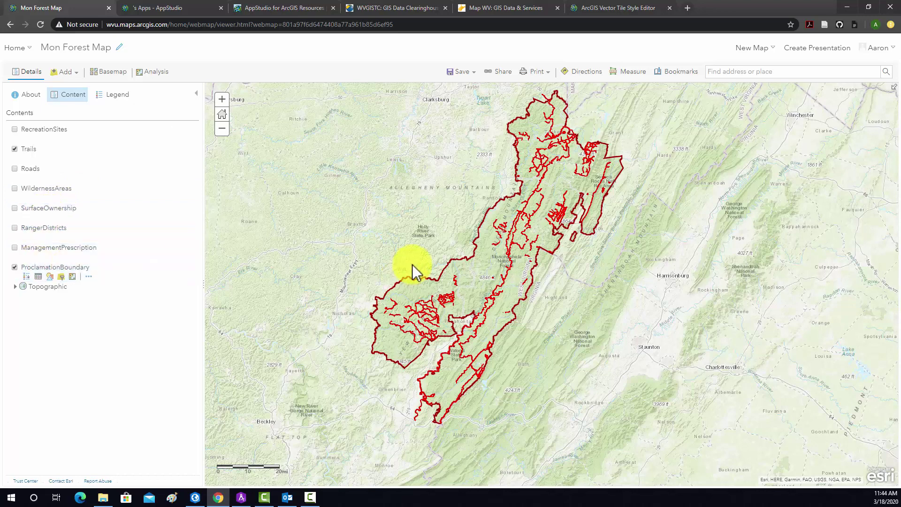
- Show the SurfaceOwnership layer with RangerDistricts hidden and check the pop-up of the green Forest Service land
click(15, 228)
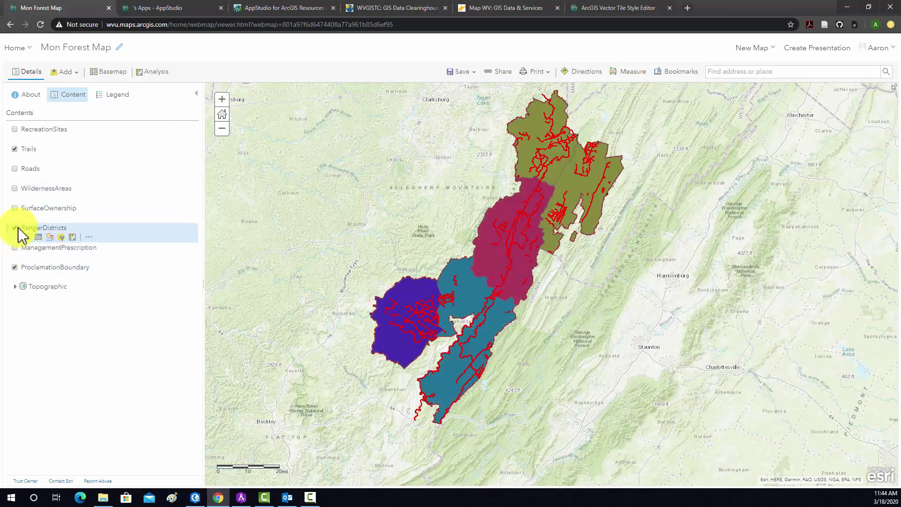
click(14, 228)
click(15, 208)
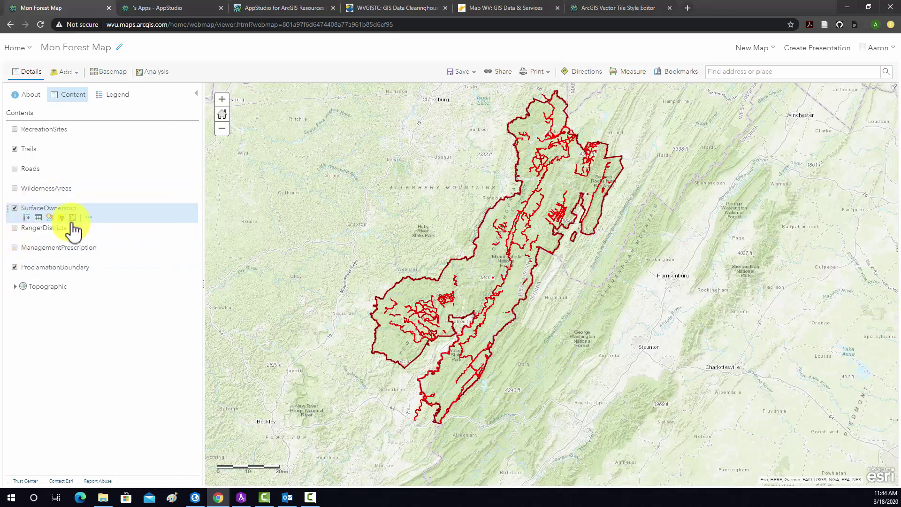
click(446, 273)
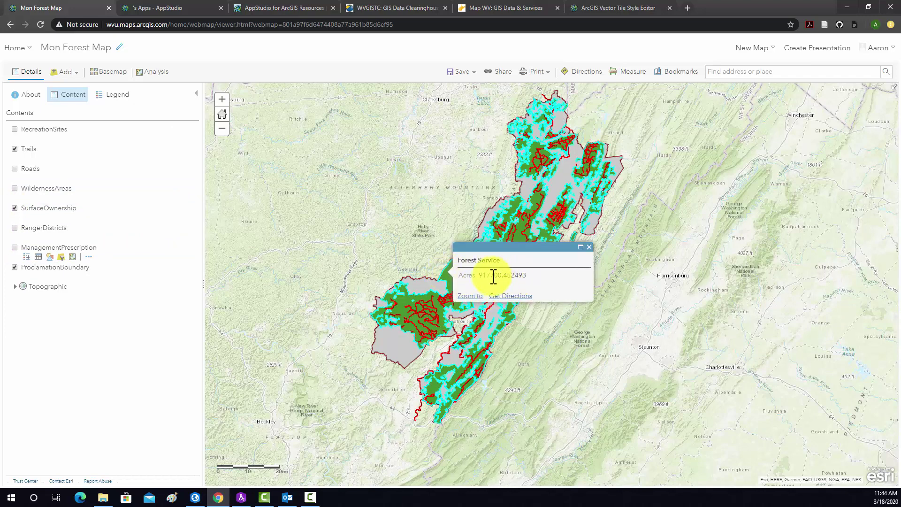
click(589, 247)
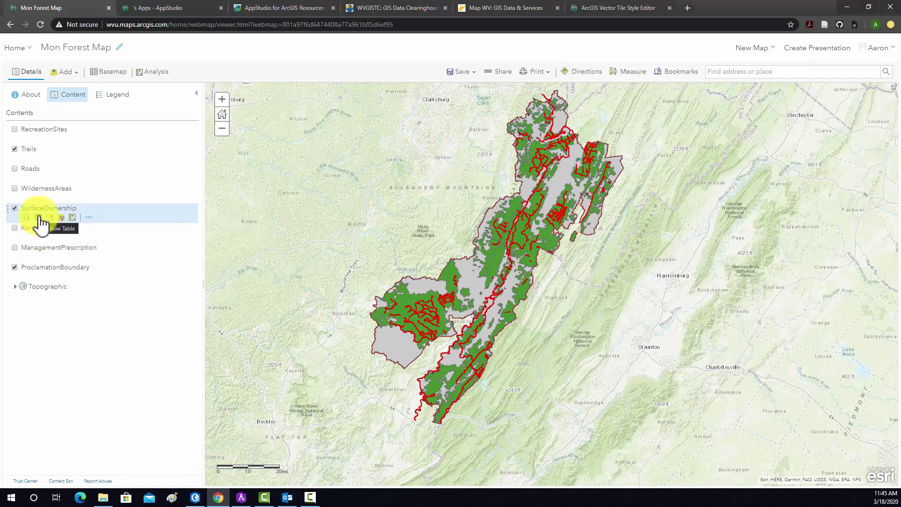
- Configure the SurfaceOwnership pop-up to format the Acres field with 0 decimal places and the 1000 separator, and save the pop-up settings
click(91, 218)
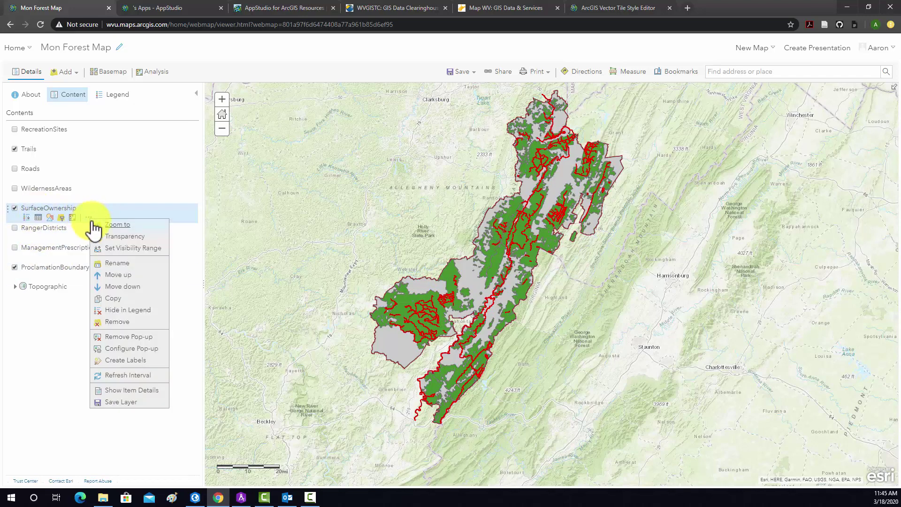
click(144, 349)
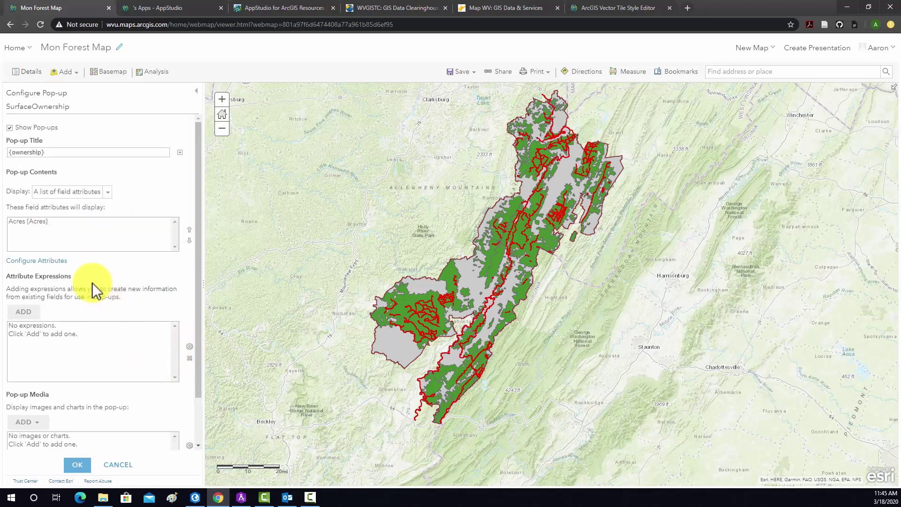
scroll(108, 274, down, 2)
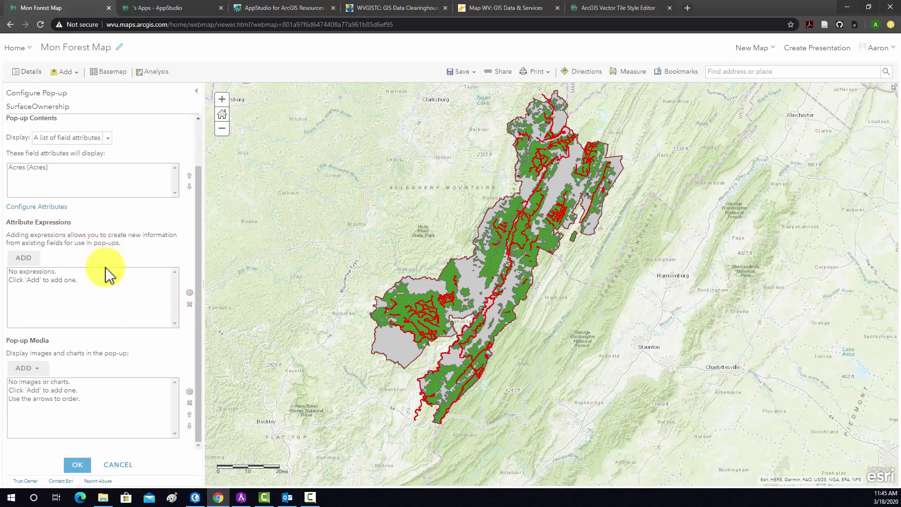
click(31, 208)
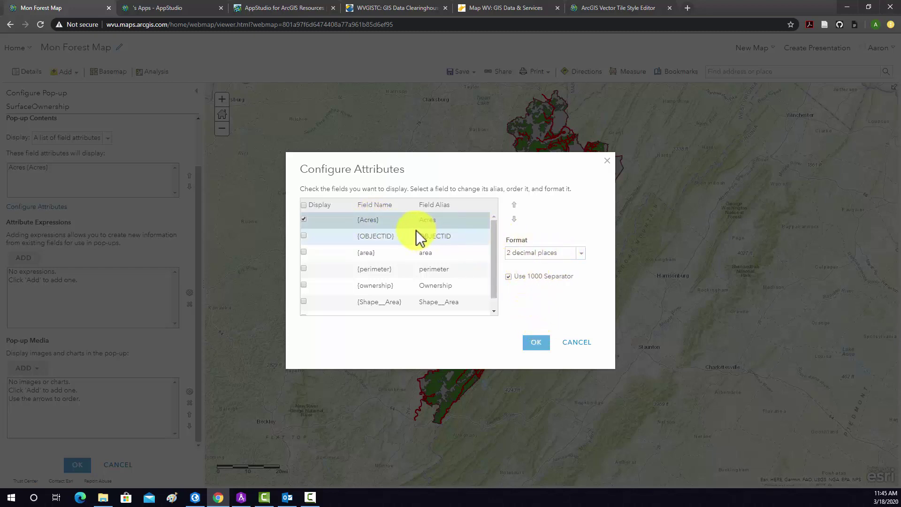
click(509, 275)
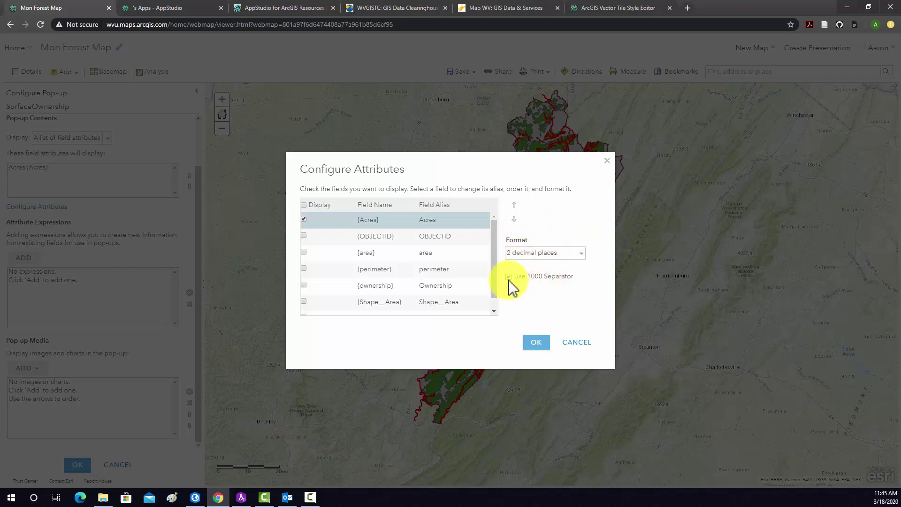
click(581, 255)
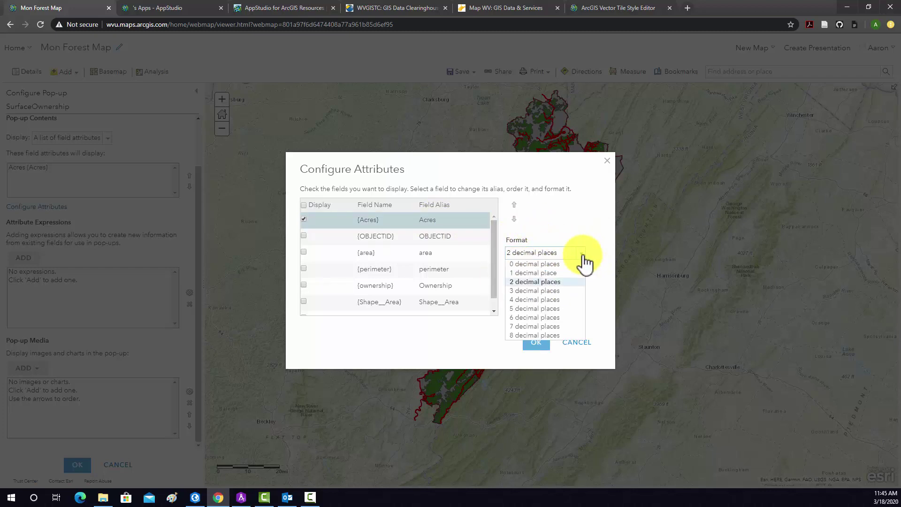
click(583, 256)
click(583, 256)
click(542, 263)
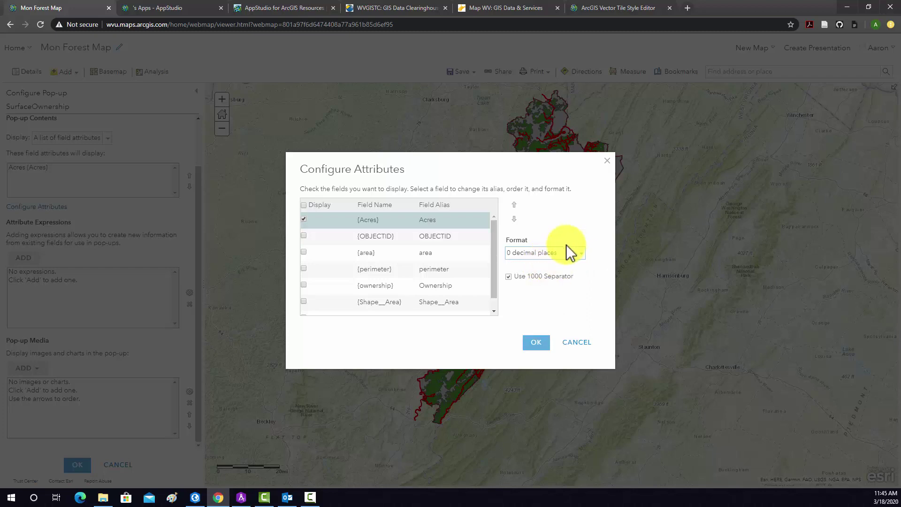
click(537, 345)
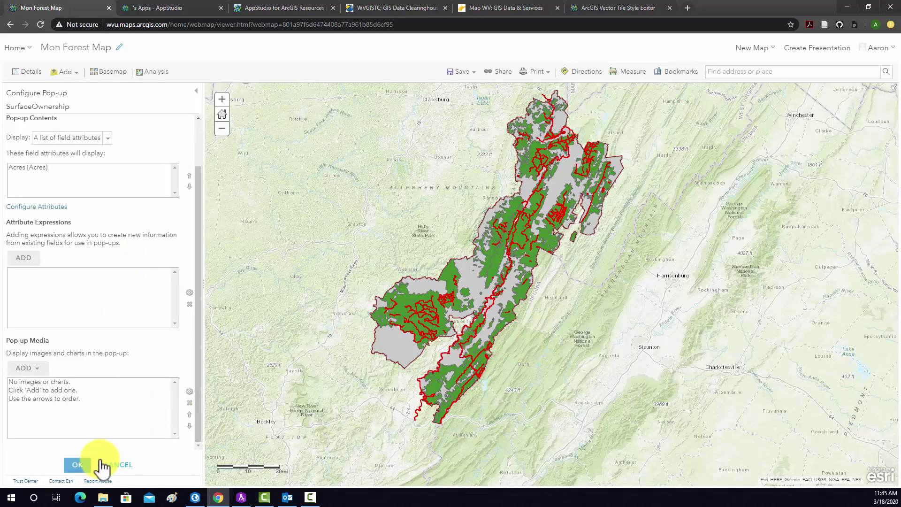
click(78, 465)
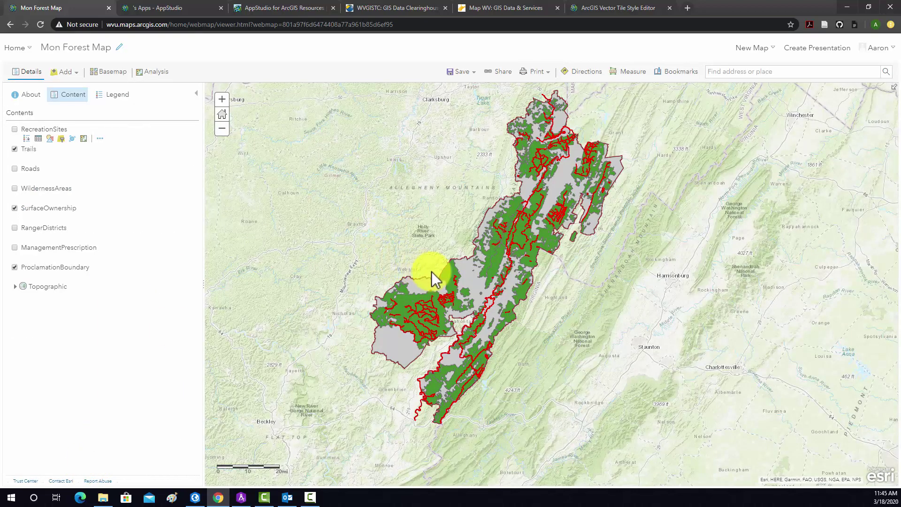
- Check the acres format in the pop-up of the green Forest Service land and close it
click(449, 279)
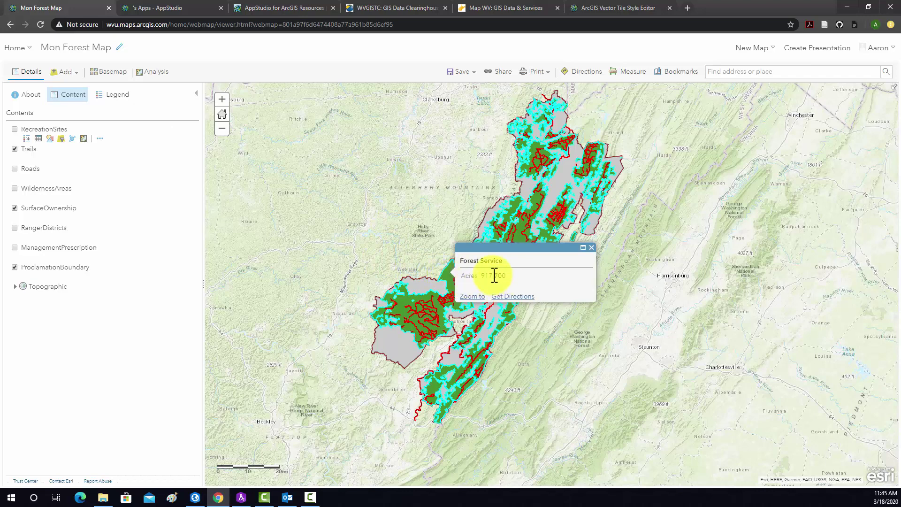
click(591, 248)
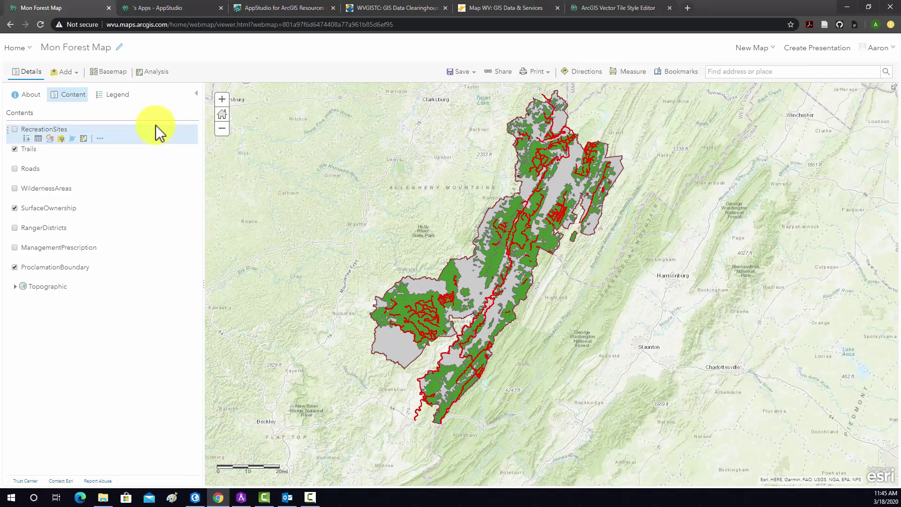
- Open the visibility range settings of the RecreationSites layer
click(100, 139)
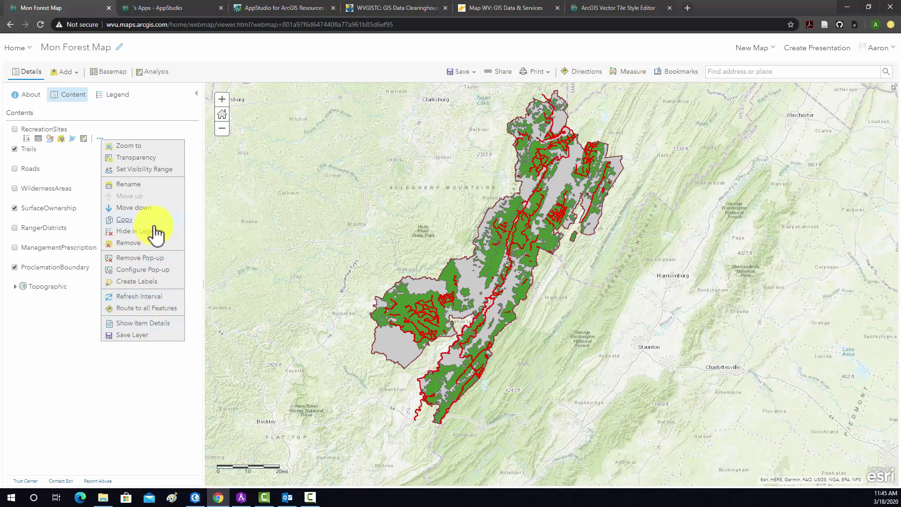
mouse_move(141, 300)
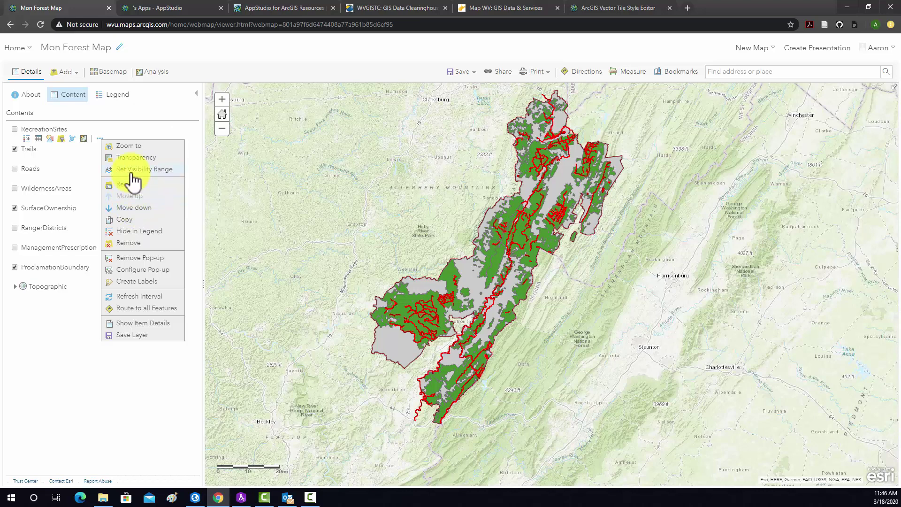
mouse_move(132, 174)
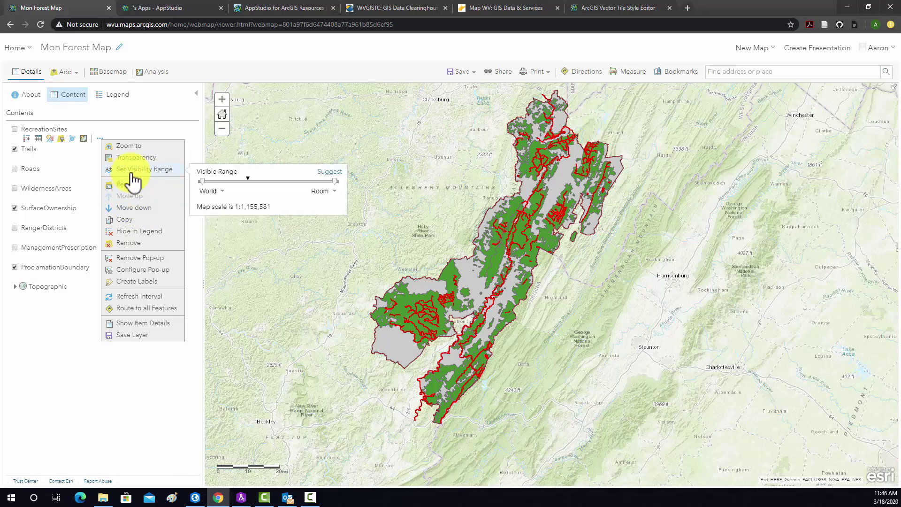